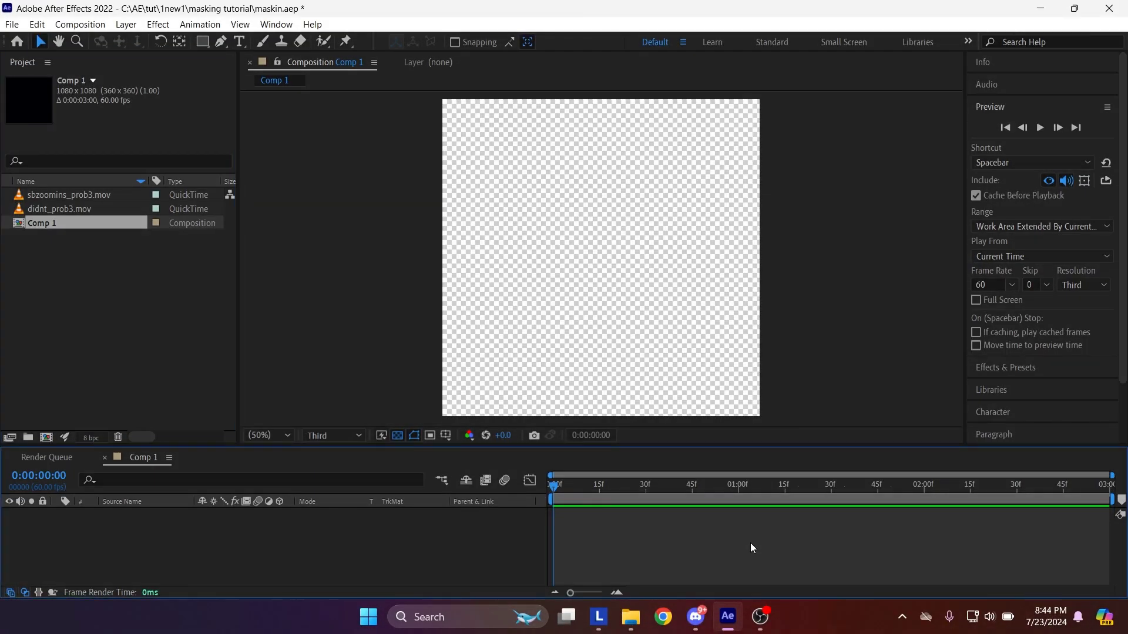
# - Add didnt_prob3.mov to Comp 1, place sbzoomins_prob3.mov above it, and slide the upper clip earlier in time
pyautogui.moveTo(58, 208); pyautogui.dragTo(146, 517)
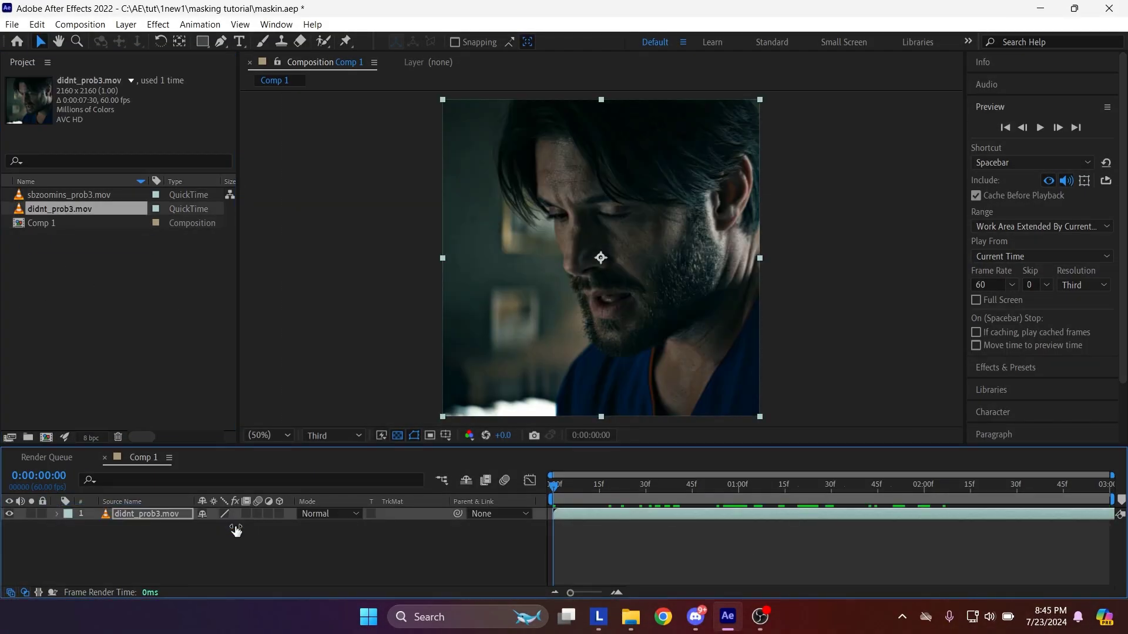
pyautogui.click(236, 531)
pyautogui.moveTo(38, 195); pyautogui.dragTo(222, 532)
pyautogui.moveTo(1077, 516); pyautogui.dragTo(805, 509)
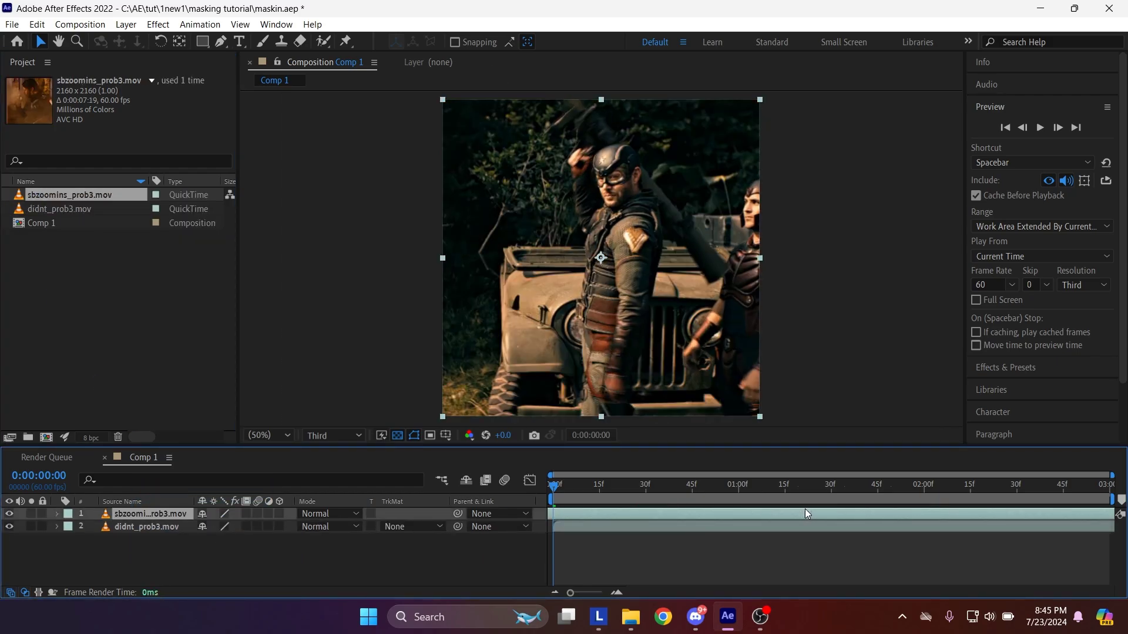
# - Split the sbzoomins_prob3.mov layer at the first frame and delete the piece before it
pyautogui.hotkey('ctrl', 'd')
pyautogui.click(559, 526)
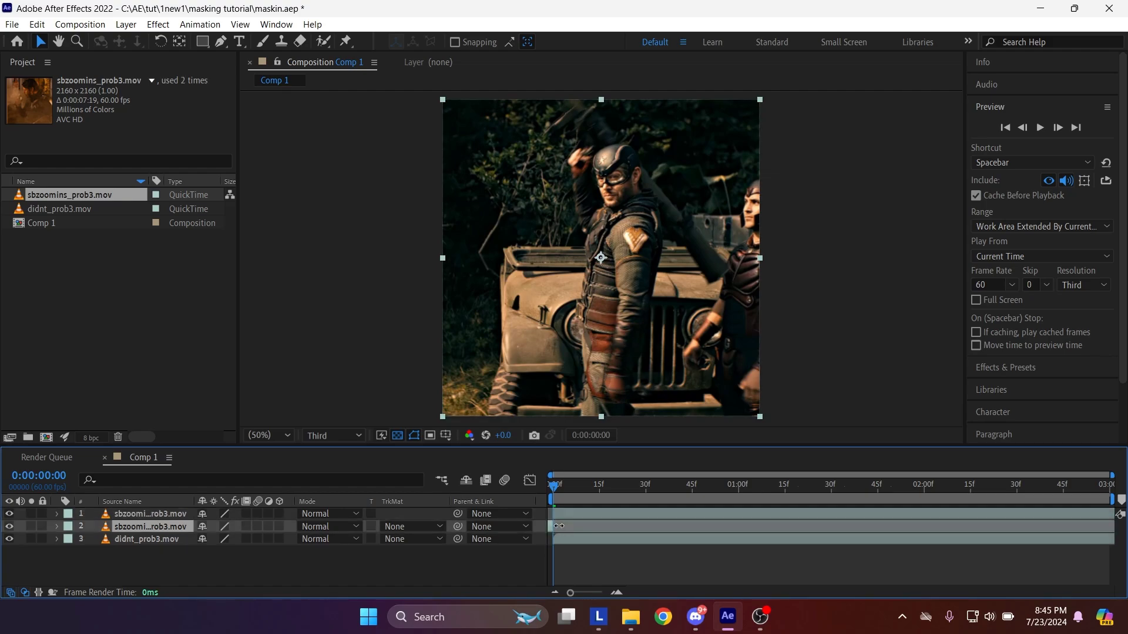
pyautogui.press('Delete')
# - Move the sbzoomins_prob3.mov layer so that it starts at 0:00:01:30
pyautogui.moveTo(585, 488); pyautogui.dragTo(831, 487)
pyautogui.moveTo(776, 524); pyautogui.dragTo(897, 521)
pyautogui.hotkey('ctrl', 'z')
pyautogui.moveTo(643, 516); pyautogui.dragTo(887, 516)
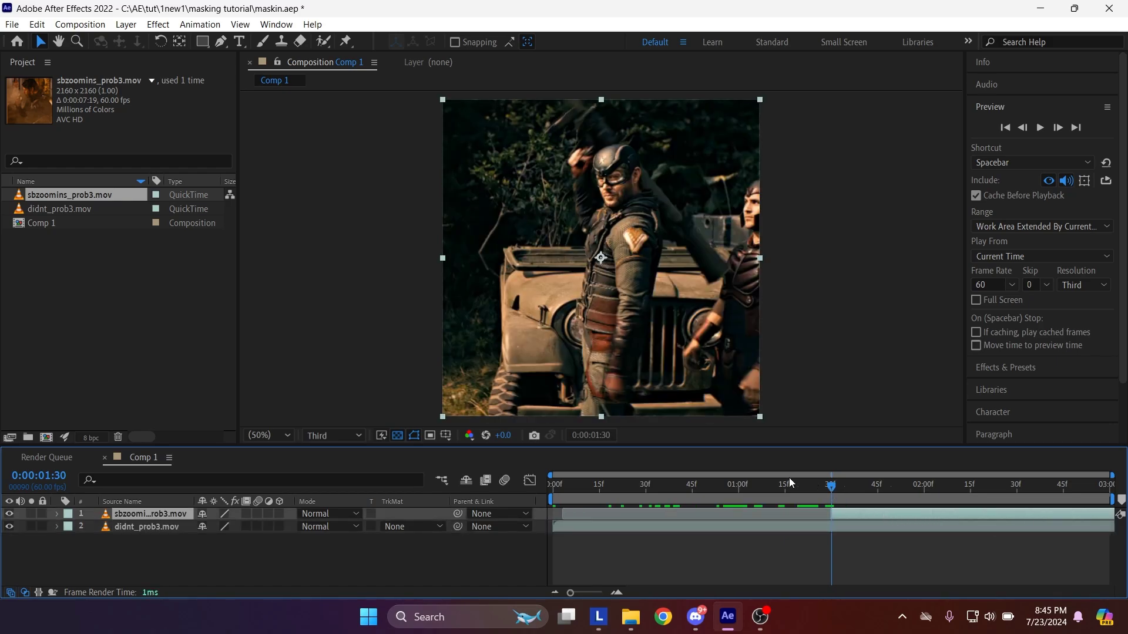
pyautogui.moveTo(792, 483); pyautogui.dragTo(831, 499)
pyautogui.click(849, 583)
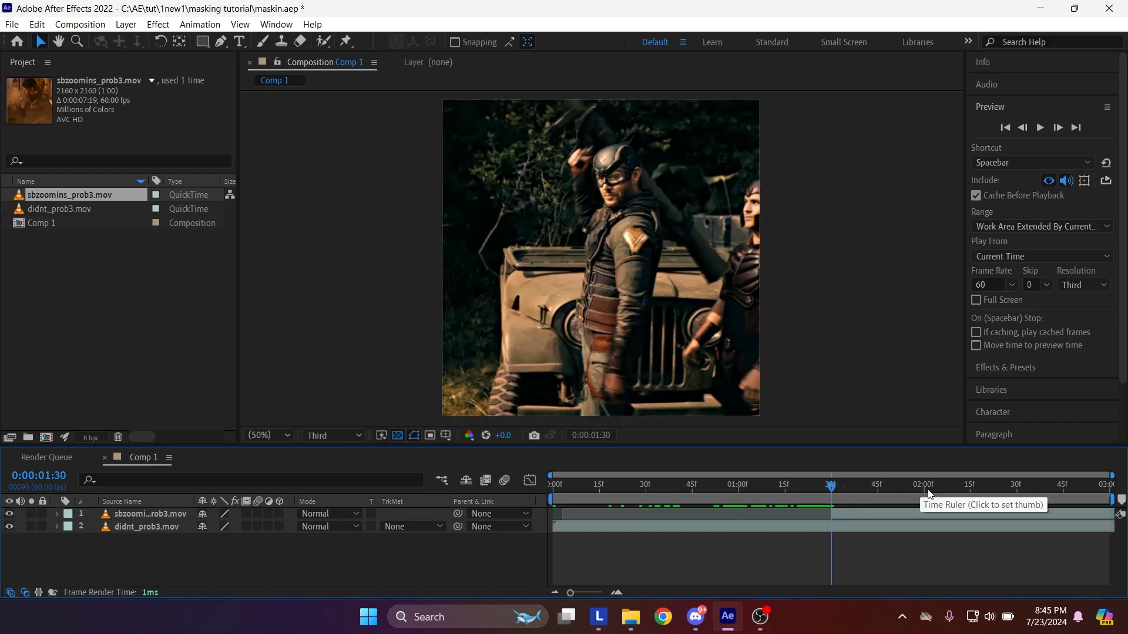
# - Split the sbzoomins_prob3.mov layer at 0:00:01:31, one frame after its start
pyautogui.press('pagedown')
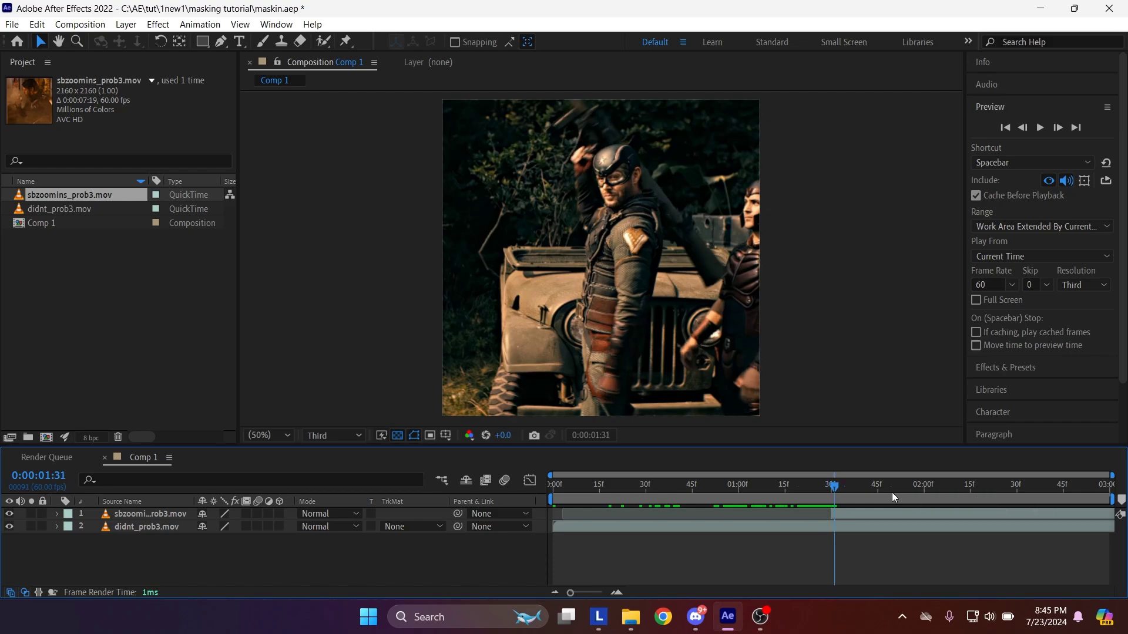
pyautogui.click(858, 513)
pyautogui.hotkey('ctrl', 'shift', 'd')
# - Move the one-frame sbzoomins_prob3.mov piece to 0:00:01:00 and pre-compose it, moving all attributes into the new composition
pyautogui.click(738, 495)
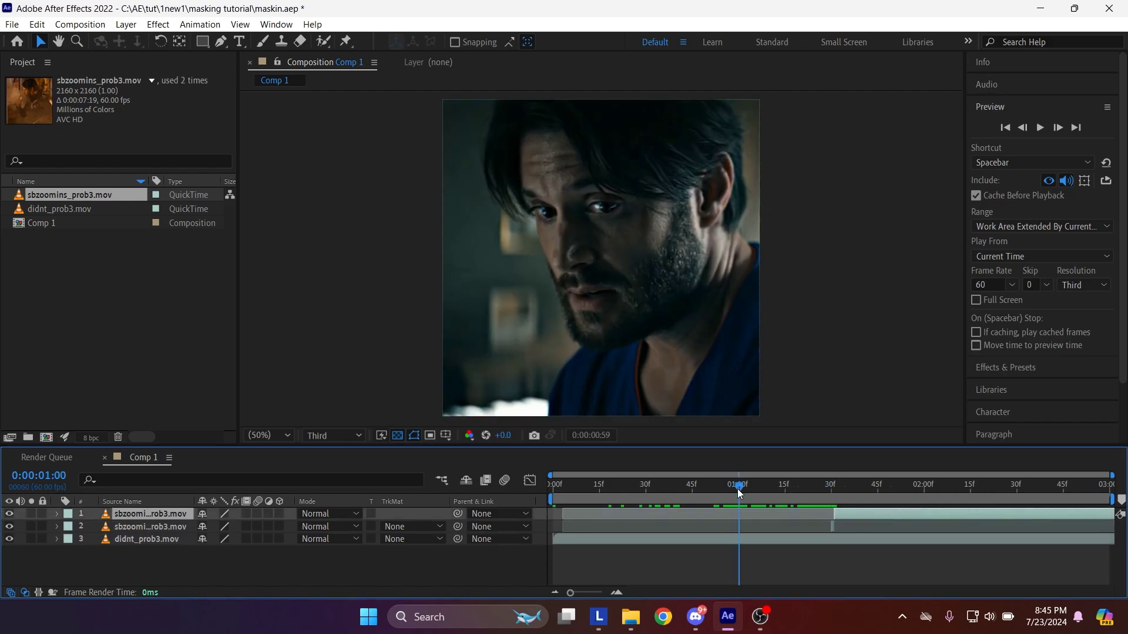
pyautogui.click(163, 524)
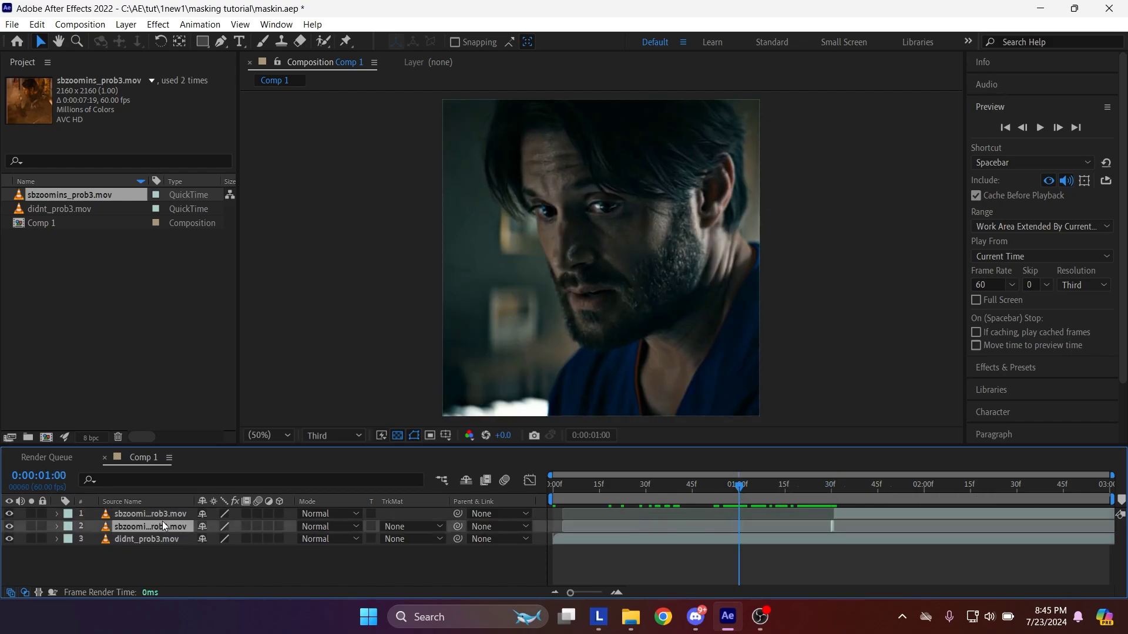
pyautogui.rightClick(162, 521)
pyautogui.click(233, 442)
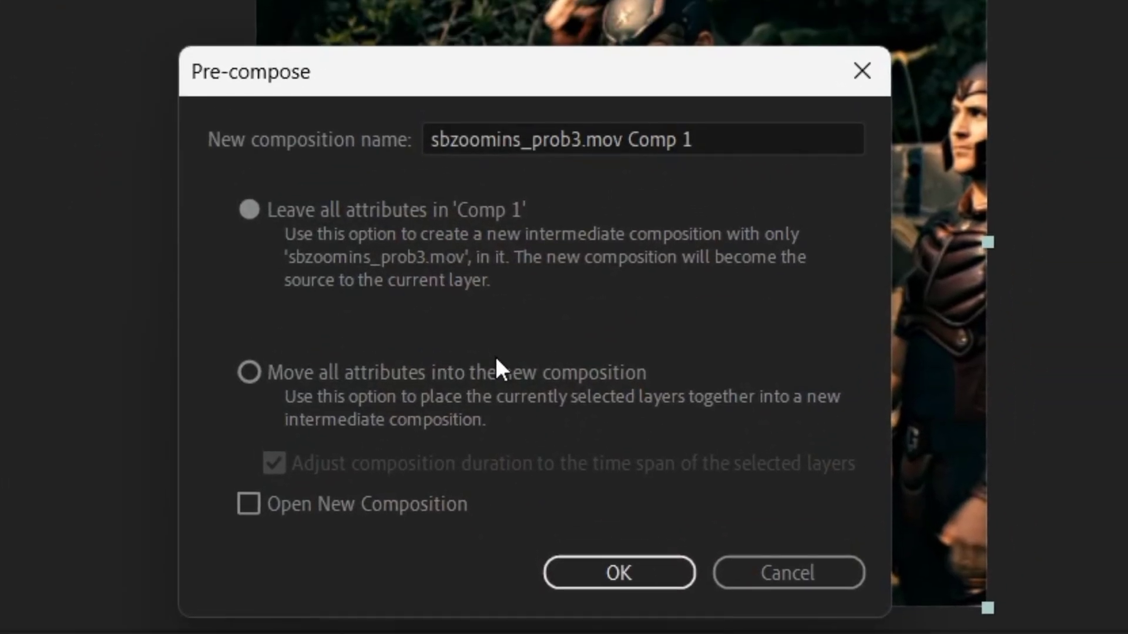
pyautogui.click(496, 368)
pyautogui.click(618, 566)
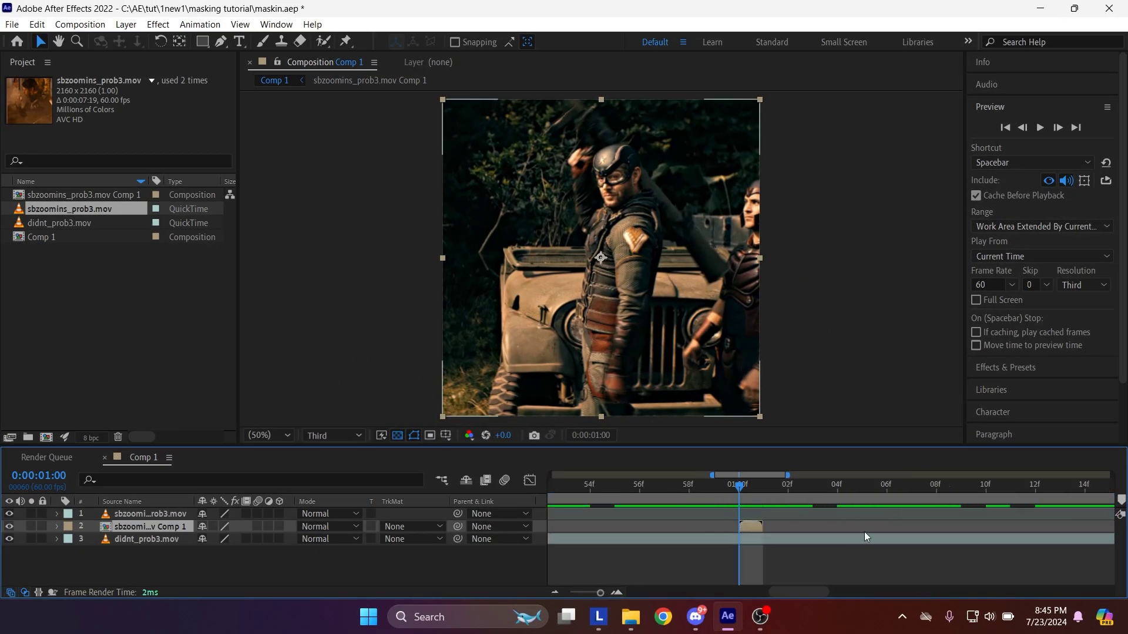
# - Shift the remaining sbzoomins_prob3.mov clip so that it starts at 0:00:01:30
pyautogui.moveTo(865, 537); pyautogui.dragTo(666, 537)
pyautogui.click(555, 593)
pyautogui.click(556, 593)
pyautogui.moveTo(830, 541); pyautogui.dragTo(701, 541)
pyautogui.moveTo(558, 488); pyautogui.dragTo(682, 487)
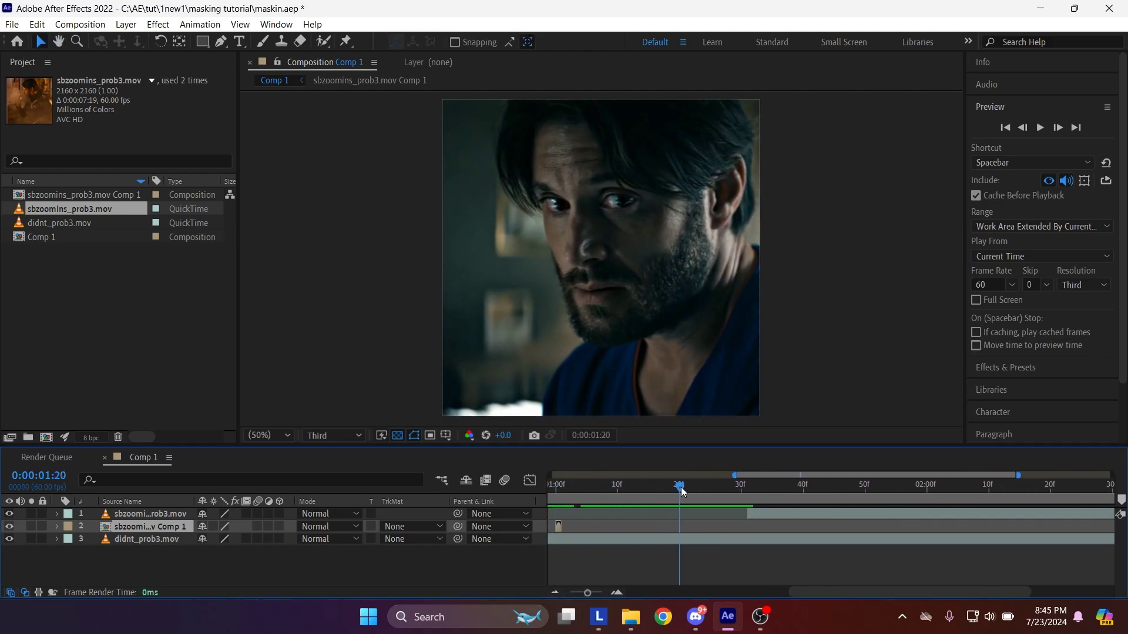
pyautogui.moveTo(590, 518); pyautogui.dragTo(663, 530)
pyautogui.click(817, 484)
pyautogui.click(836, 517)
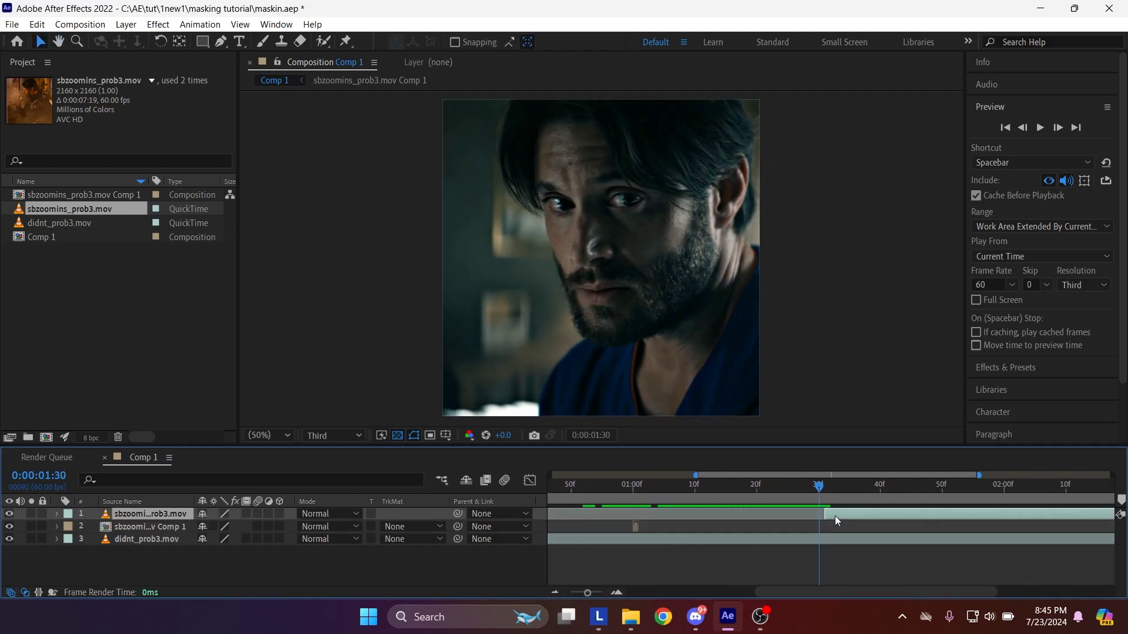
# - Time-stretch the one-frame pre-comp layer from 0:00:01:00 to the start of the clip at 0:00:01:30
pyautogui.click(634, 488)
pyautogui.moveTo(635, 488)
pyautogui.mouseDown()
pyautogui.moveTo(702, 498)
pyautogui.moveTo(637, 507)
pyautogui.mouseUp()
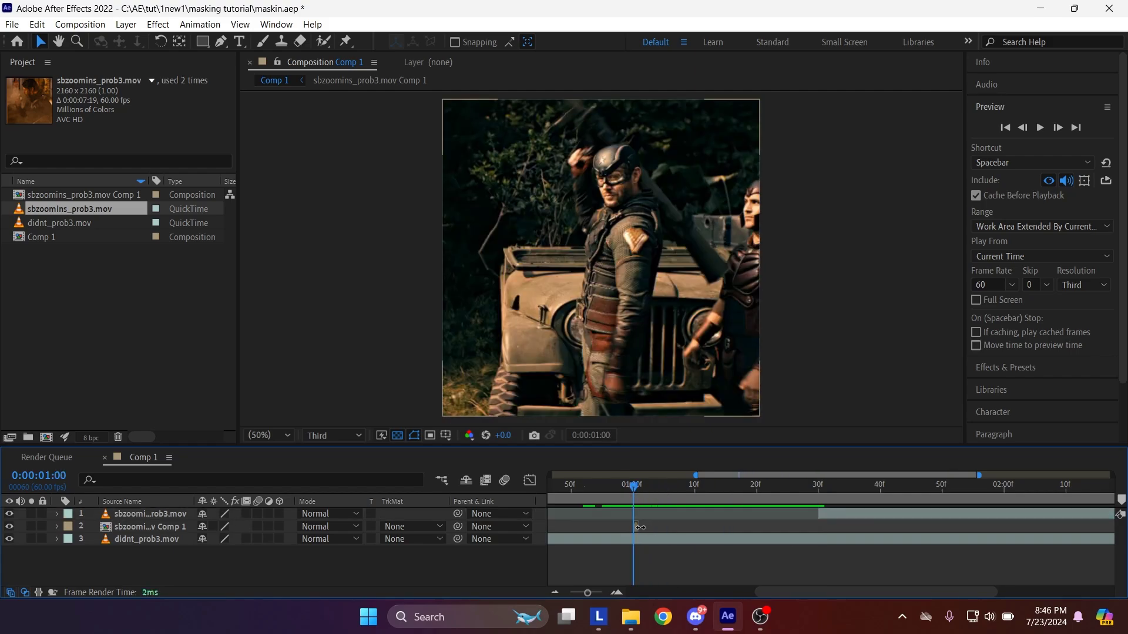
pyautogui.click(158, 527)
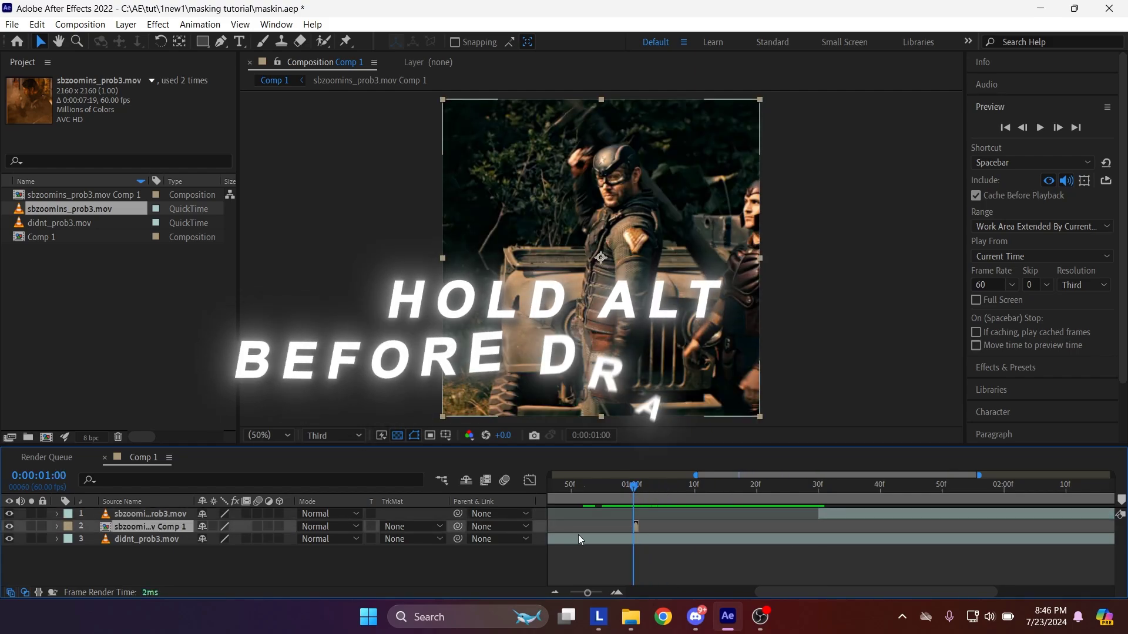
pyautogui.moveTo(638, 527); pyautogui.dragTo(663, 528)
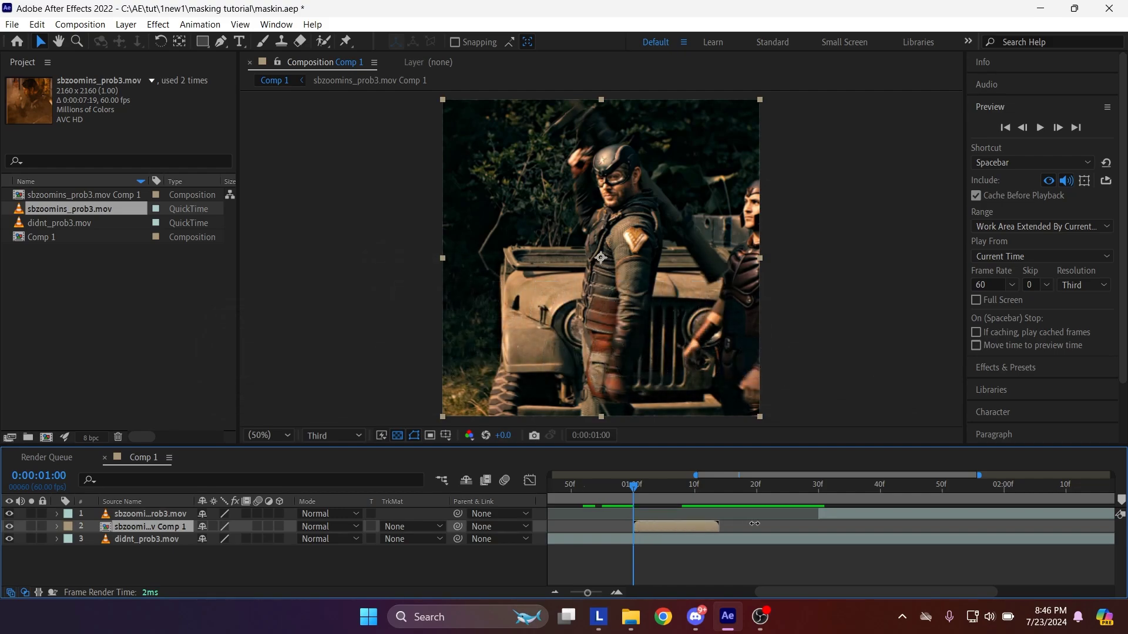
pyautogui.moveTo(754, 523); pyautogui.dragTo(802, 523)
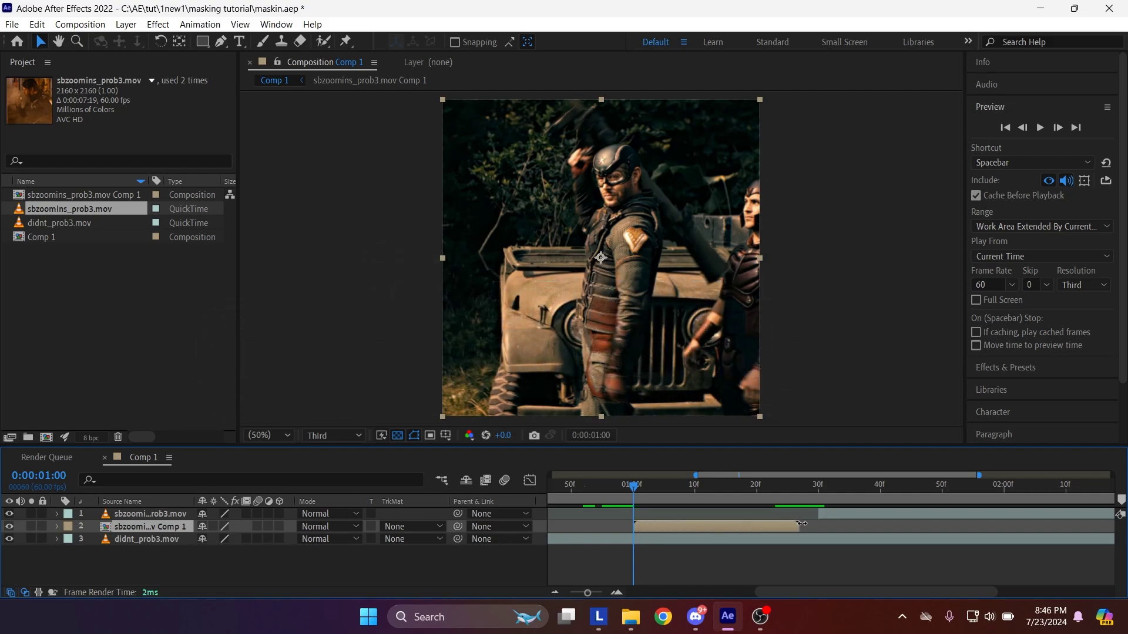
pyautogui.click(841, 527)
pyautogui.moveTo(630, 487); pyautogui.dragTo(725, 495)
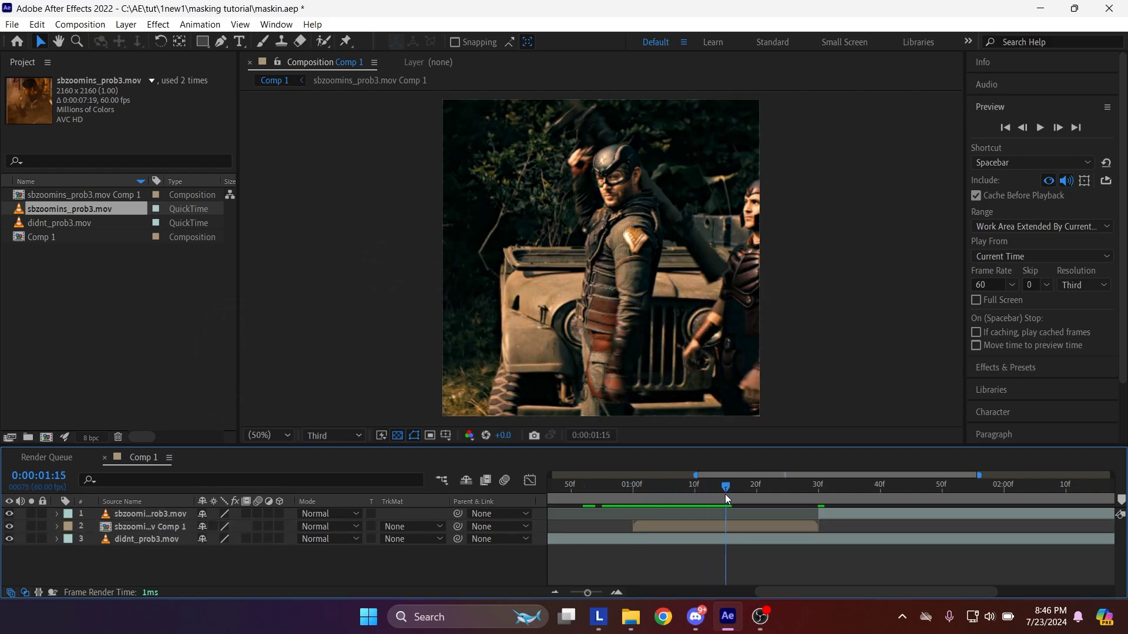
pyautogui.moveTo(814, 518); pyautogui.dragTo(632, 526)
# - Activate the Roto Brush tool and open the pre-composed layer in its own layer view
pyautogui.click(144, 525)
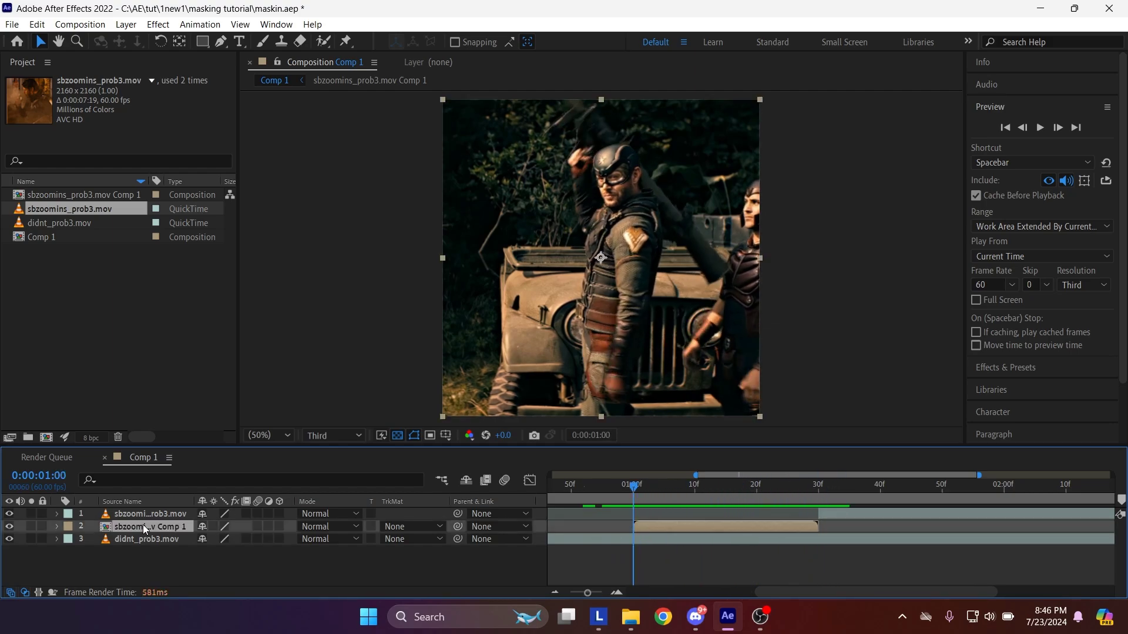
pyautogui.click(229, 536)
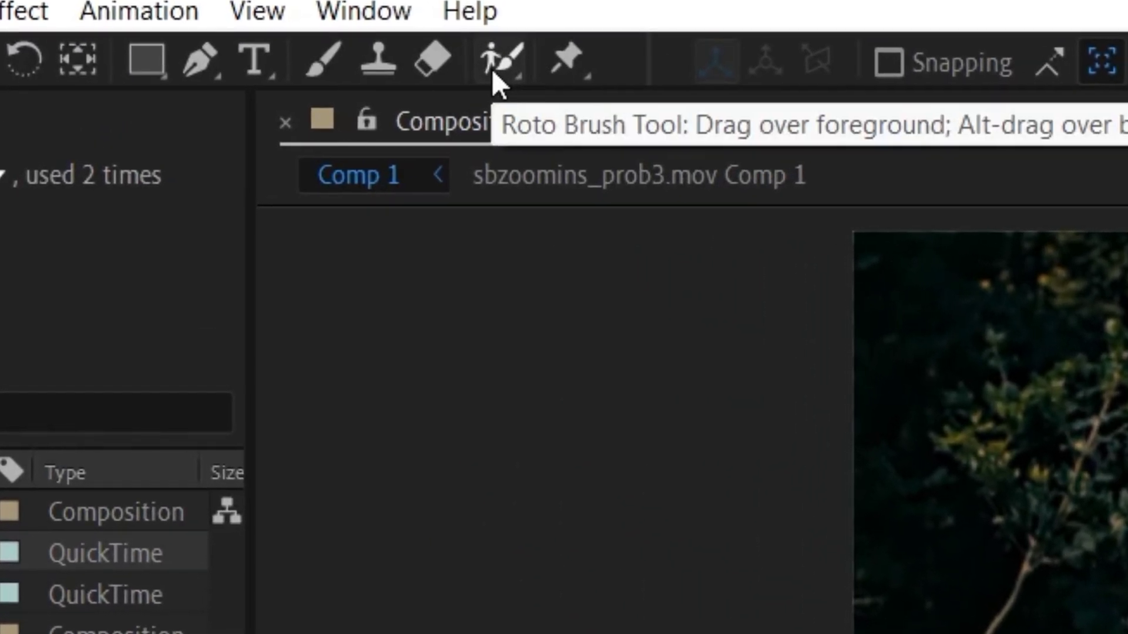
pyautogui.click(493, 69)
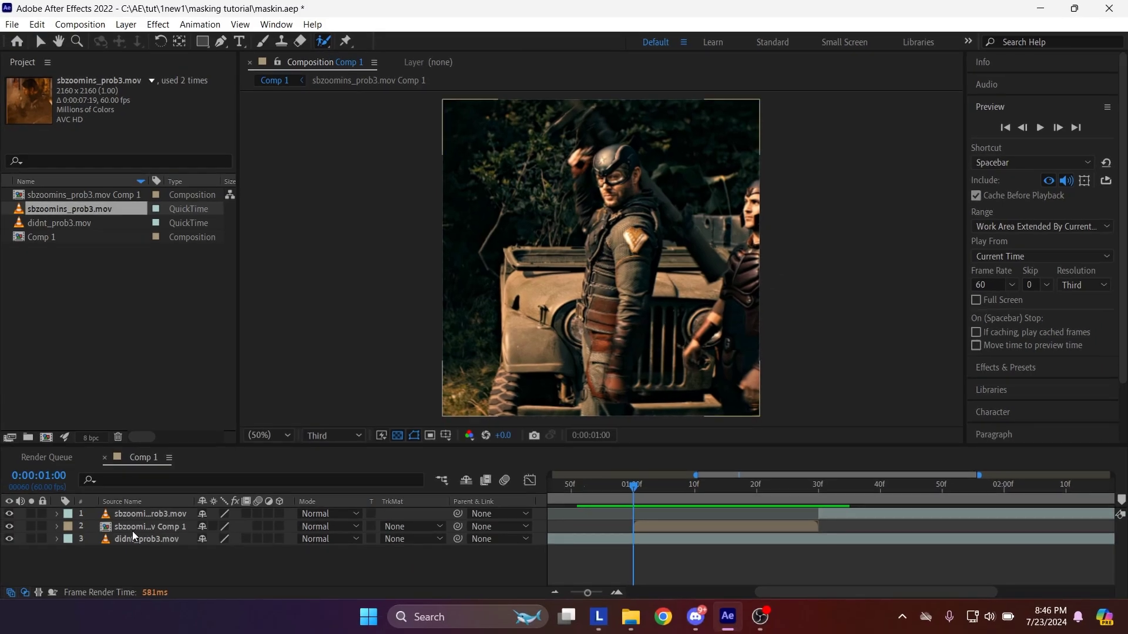
pyautogui.doubleClick(132, 530)
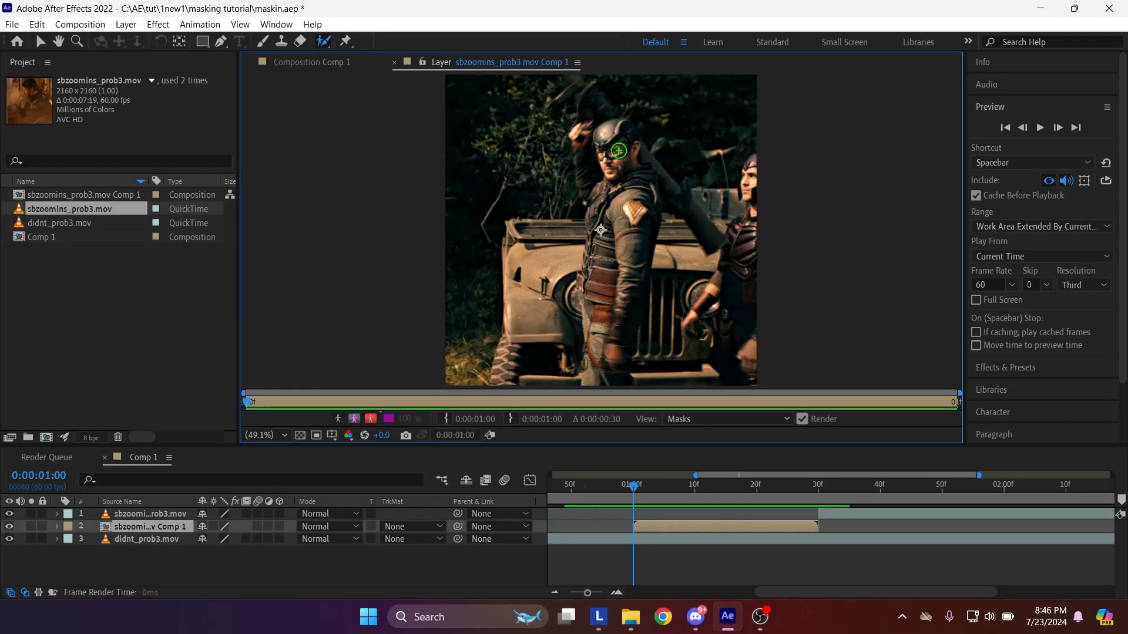
# - Return to the Comp 1 view and set its preview resolution to Full
pyautogui.click(345, 65)
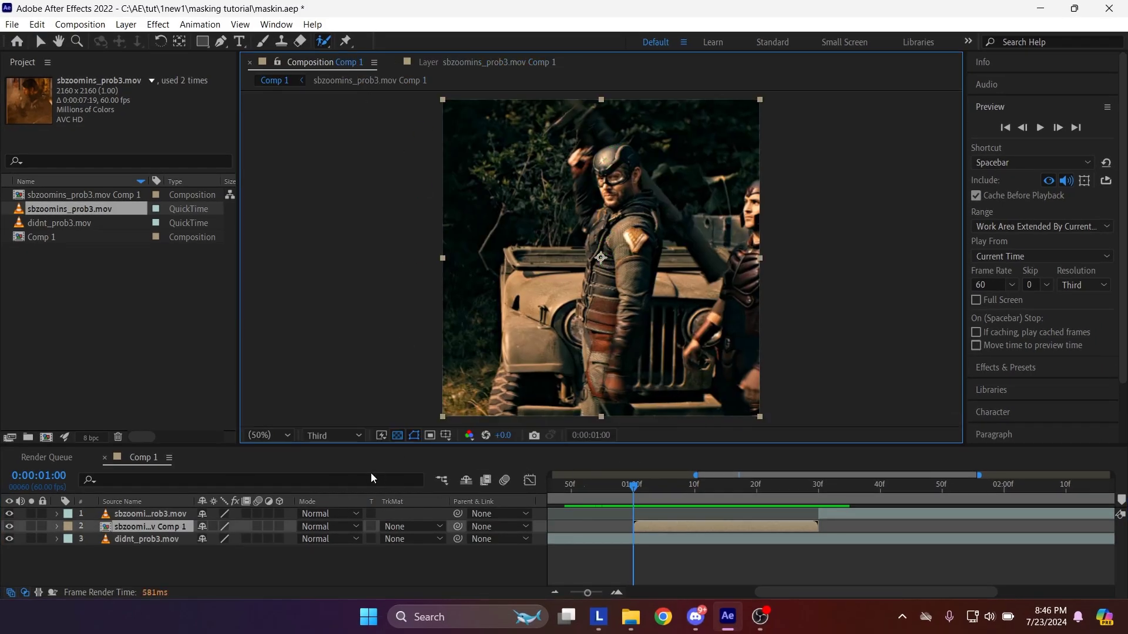
pyautogui.click(345, 438)
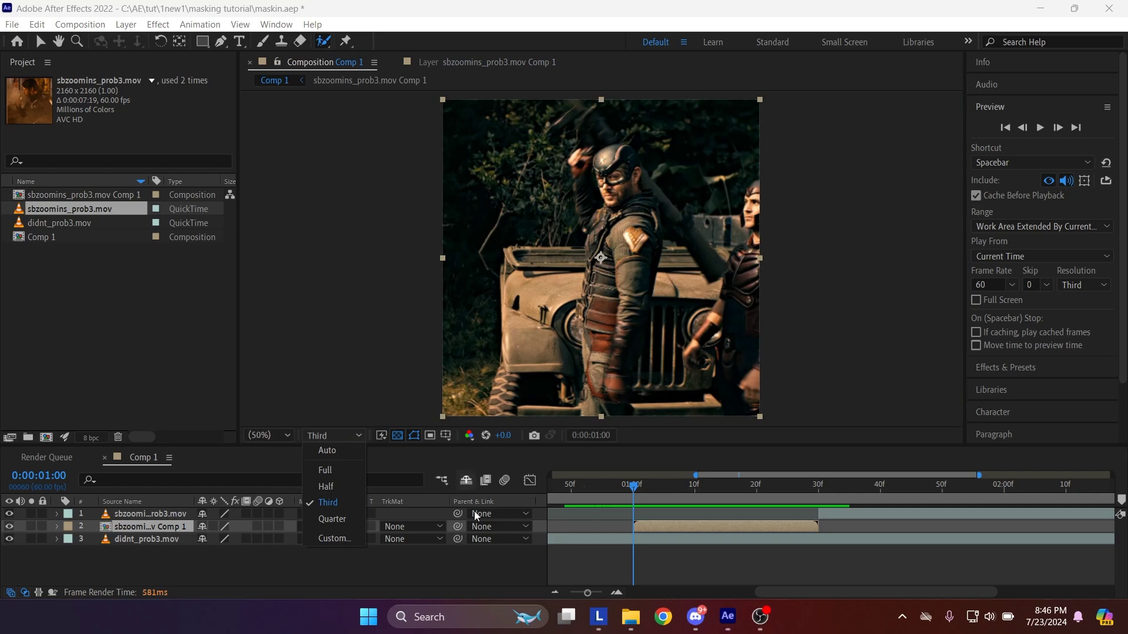
pyautogui.click(318, 474)
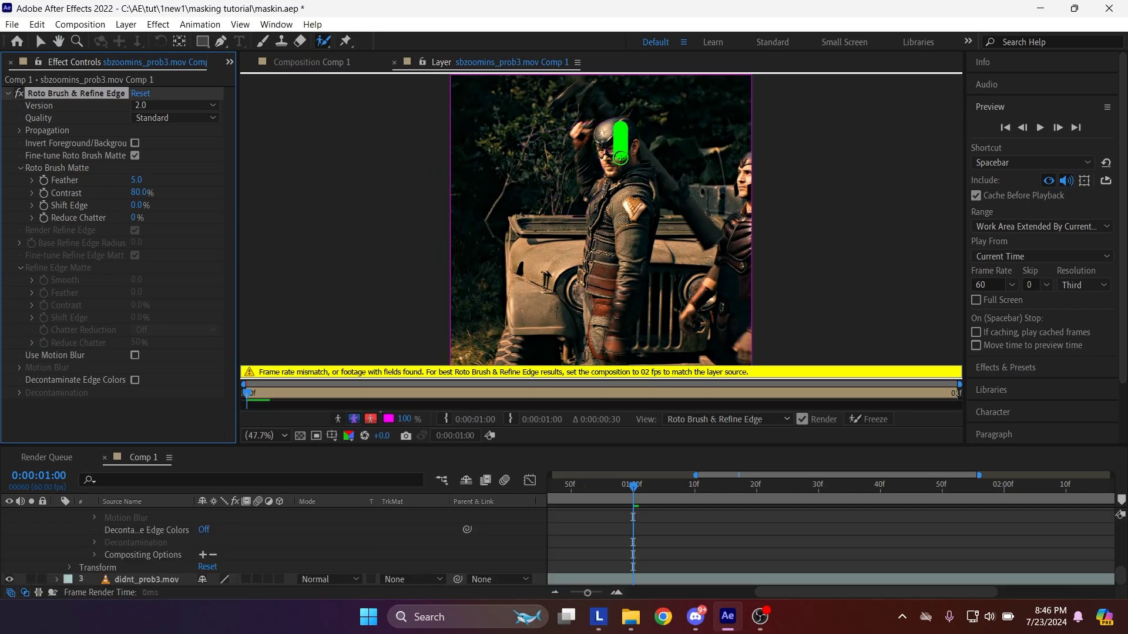
# - Roto-brush the masked man from head to thigh in the layer view, adding his raised arm and excluding the background around his head and side
pyautogui.moveTo(620, 158); pyautogui.dragTo(618, 329)
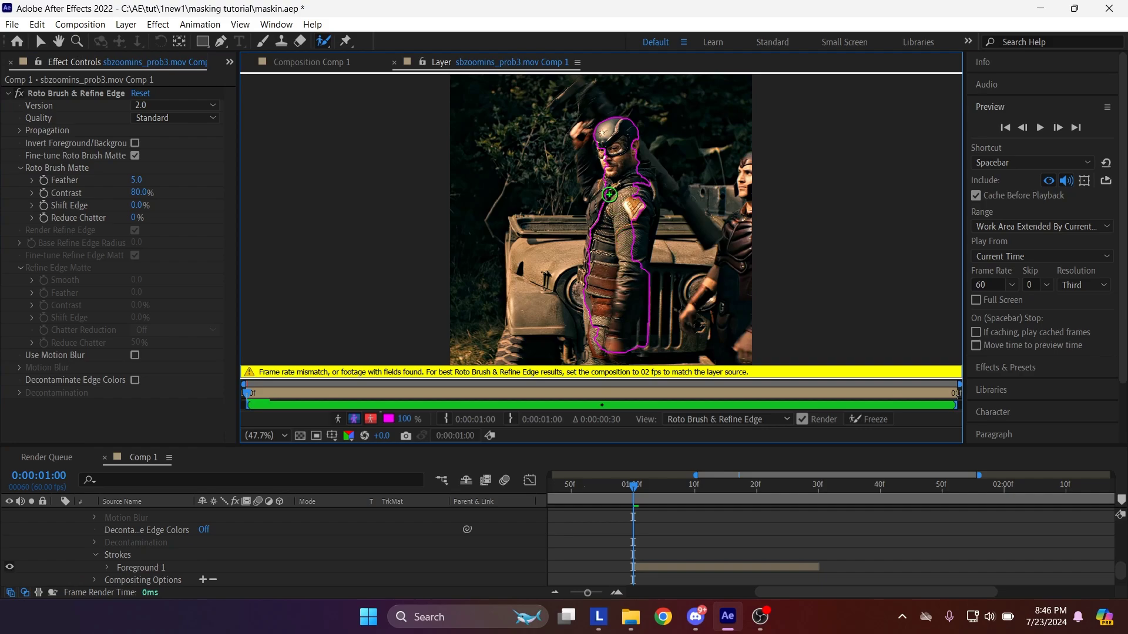
pyautogui.moveTo(588, 123)
pyautogui.mouseDown()
pyautogui.moveTo(595, 111)
pyautogui.moveTo(541, 116)
pyautogui.moveTo(545, 157)
pyautogui.mouseUp()
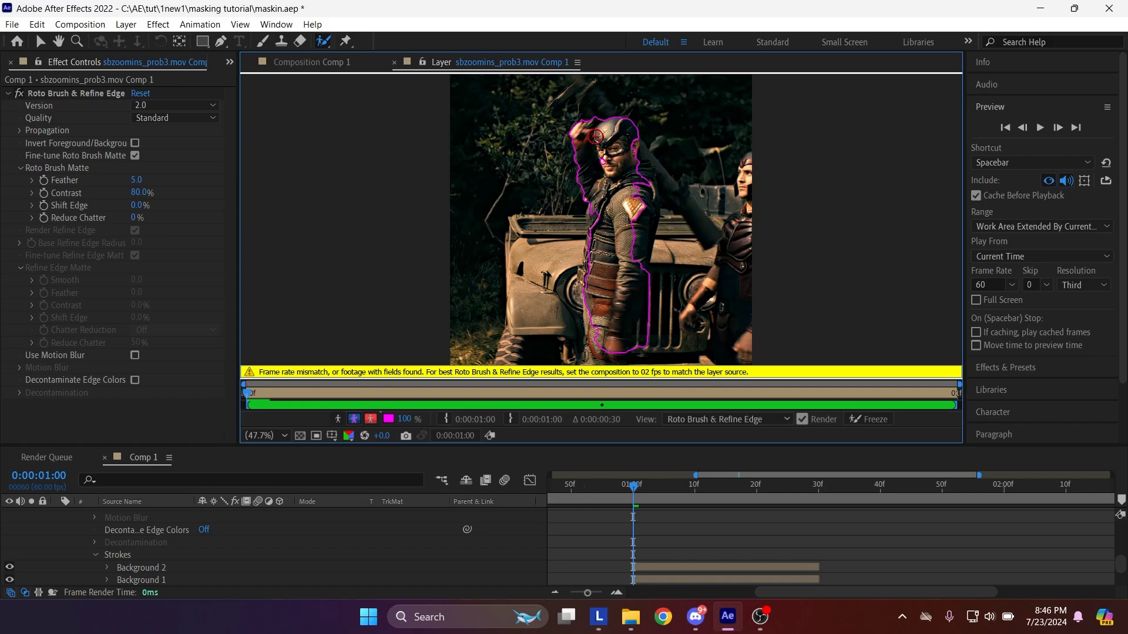
pyautogui.keyDown('alt'); pyautogui.moveTo(595, 123); pyautogui.dragTo(615, 139); pyautogui.keyUp('alt')
pyautogui.moveTo(646, 202); pyautogui.dragTo(633, 267)
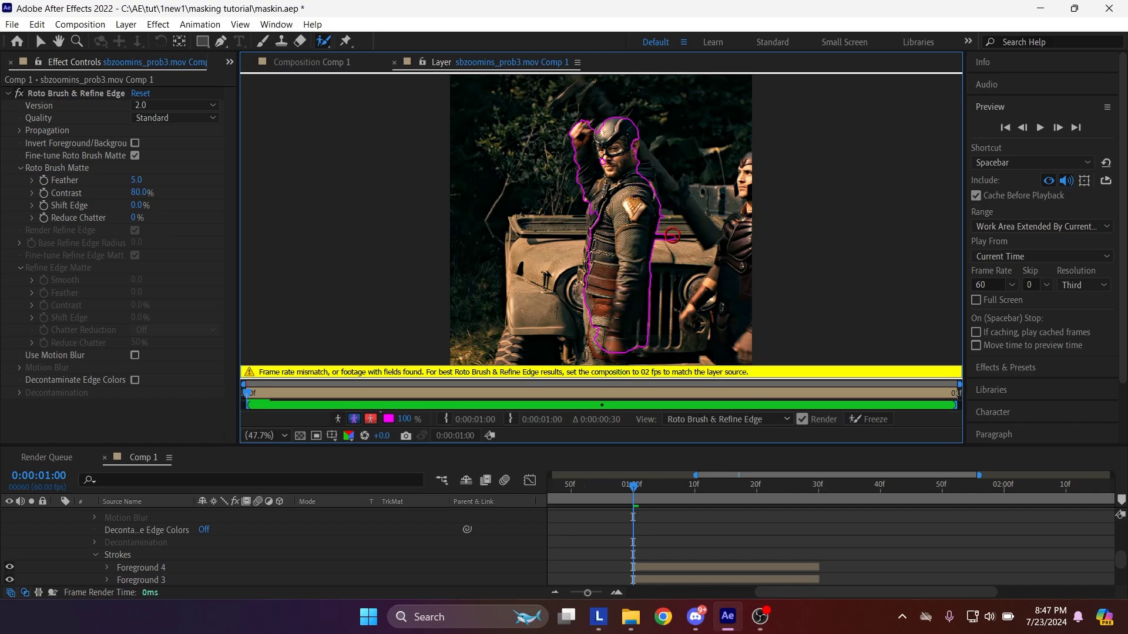
pyautogui.keyDown('alt'); pyautogui.moveTo(673, 236); pyautogui.dragTo(668, 236); pyautogui.keyUp('alt')
pyautogui.moveTo(593, 253)
pyautogui.mouseDown()
pyautogui.moveTo(610, 352)
pyautogui.moveTo(591, 171)
pyautogui.moveTo(601, 292)
pyautogui.mouseUp()
# - Refine the Roto Brush selection around the man's waist, hand and legs with foreground and background strokes
pyautogui.scroll(1, 596, 326)
pyautogui.press('space')
pyautogui.scroll(1, 597, 154)
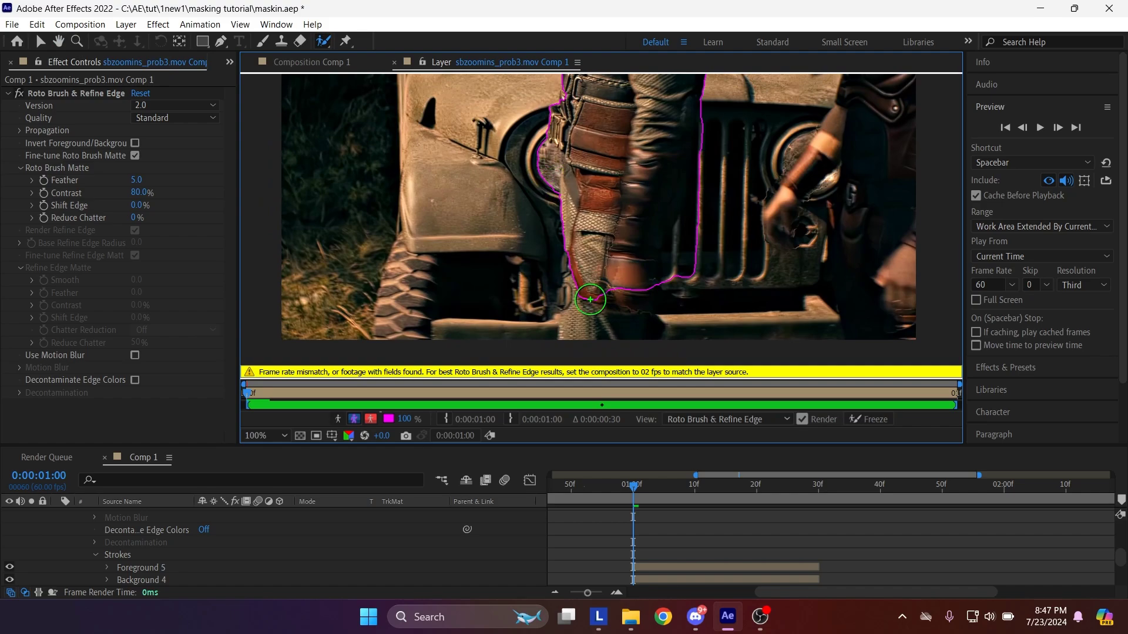
pyautogui.moveTo(543, 183)
pyautogui.keyDown('alt'); pyautogui.mouseDown()
pyautogui.moveTo(542, 162)
pyautogui.moveTo(573, 115)
pyautogui.mouseUp(); pyautogui.keyUp('alt')
pyautogui.moveTo(595, 266)
pyautogui.mouseDown()
pyautogui.moveTo(600, 347)
pyautogui.moveTo(579, 347)
pyautogui.mouseUp()
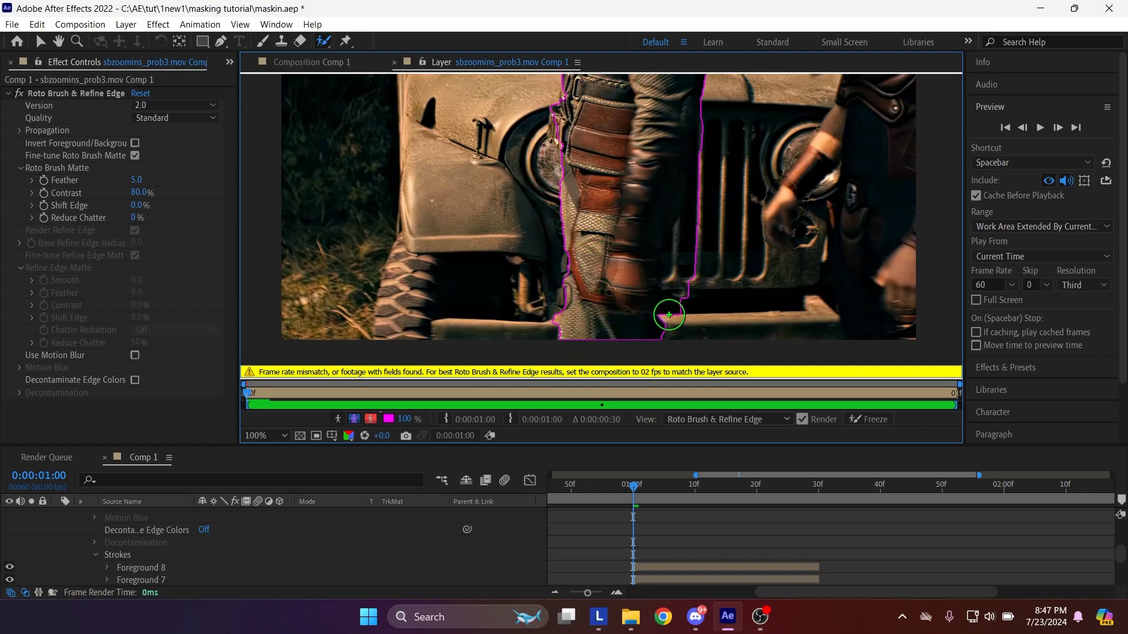
pyautogui.keyDown('alt'); pyautogui.moveTo(669, 322); pyautogui.dragTo(700, 240); pyautogui.keyUp('alt')
pyautogui.moveTo(635, 324); pyautogui.dragTo(636, 299)
pyautogui.moveTo(667, 165)
pyautogui.mouseDown()
pyautogui.moveTo(630, 251)
pyautogui.moveTo(583, 277)
pyautogui.moveTo(621, 277)
pyautogui.mouseUp()
pyautogui.keyDown('alt'); pyautogui.click(609, 317); pyautogui.keyUp('alt')
pyautogui.moveTo(581, 135); pyautogui.dragTo(595, 359)
pyautogui.moveTo(611, 282)
pyautogui.mouseDown()
pyautogui.moveTo(619, 292)
pyautogui.moveTo(595, 252)
pyautogui.mouseUp()
# - Clean up the Roto Brush outline along the man's torso and upper body with further foreground and background strokes
pyautogui.scroll(-5, 592, 326)
pyautogui.keyDown('alt'); pyautogui.moveTo(695, 215); pyautogui.dragTo(704, 344); pyautogui.keyUp('alt')
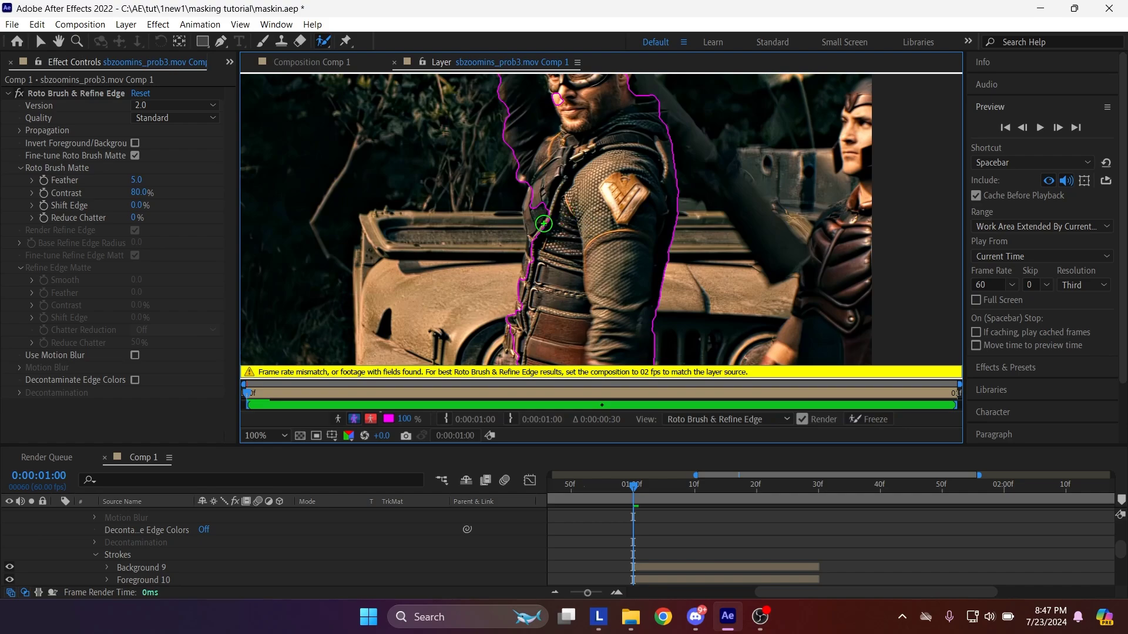
pyautogui.moveTo(543, 199); pyautogui.dragTo(553, 222)
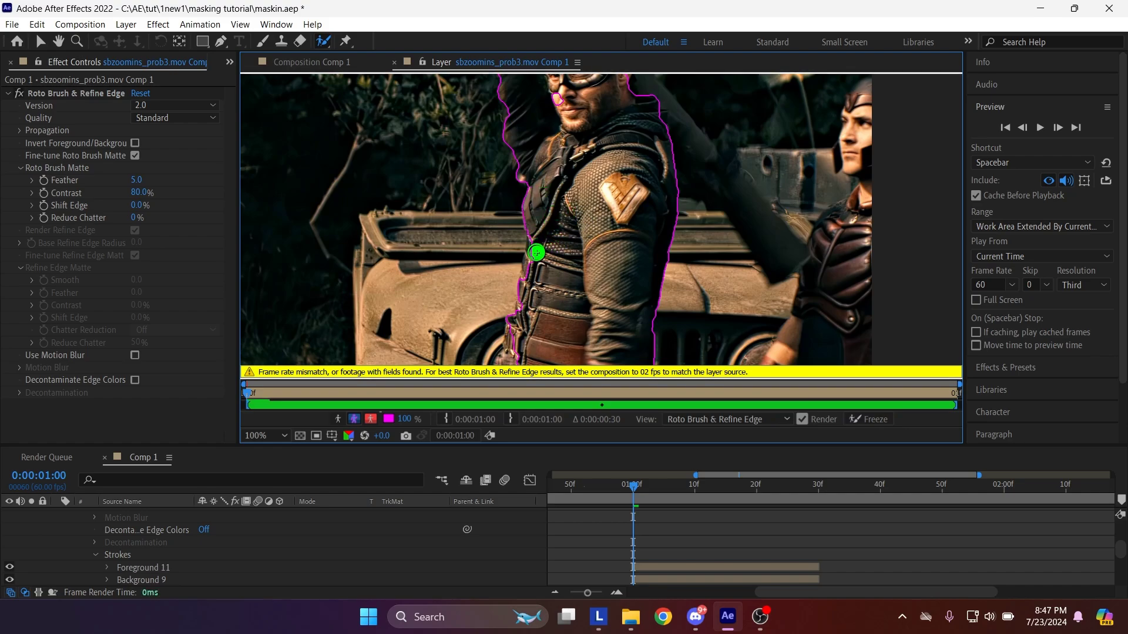
pyautogui.moveTo(521, 332)
pyautogui.mouseDown()
pyautogui.moveTo(628, 241)
pyautogui.moveTo(486, 276)
pyautogui.mouseUp()
pyautogui.scroll(2, 522, 334)
pyautogui.scroll(-3, 590, 233)
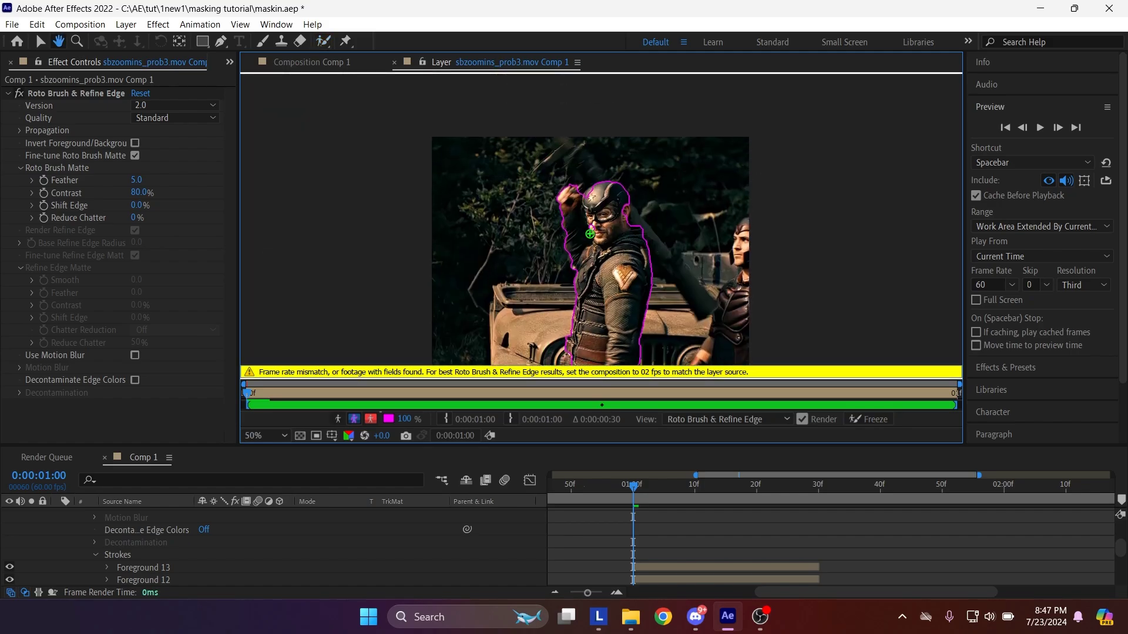
pyautogui.scroll(2, 589, 234)
pyautogui.moveTo(539, 144)
pyautogui.mouseDown()
pyautogui.moveTo(552, 231)
pyautogui.moveTo(522, 254)
pyautogui.moveTo(461, 234)
pyautogui.mouseUp()
pyautogui.scroll(-1, 573, 276)
pyautogui.scroll(2, 573, 276)
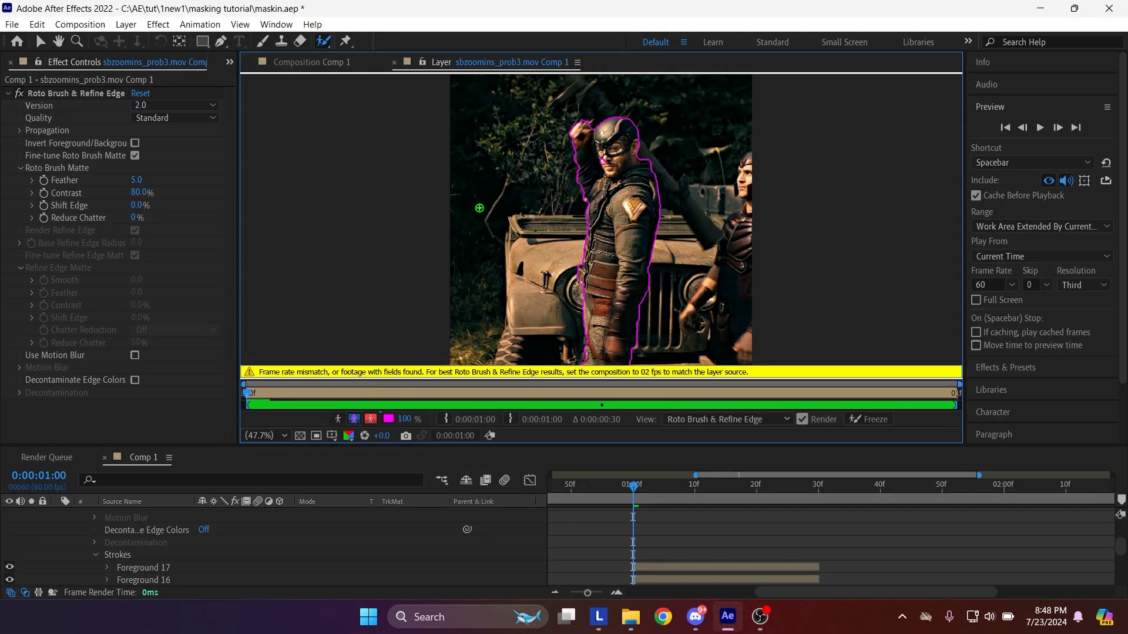
# - Switch back to the Selection tool and freeze the Roto Brush matte
pyautogui.press('v')
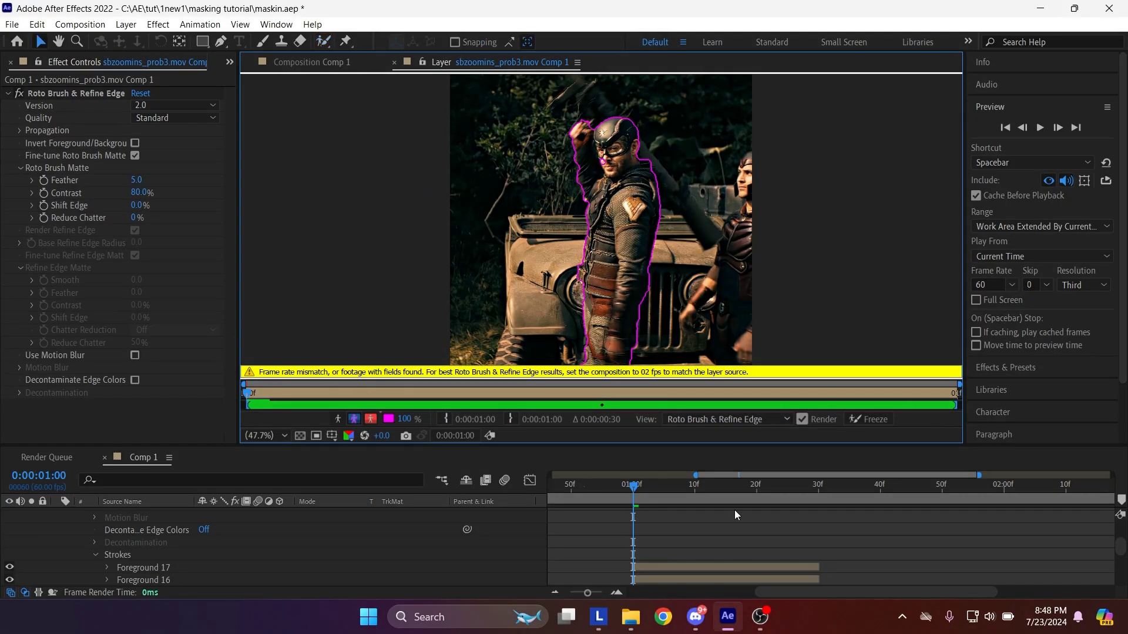
pyautogui.click(873, 419)
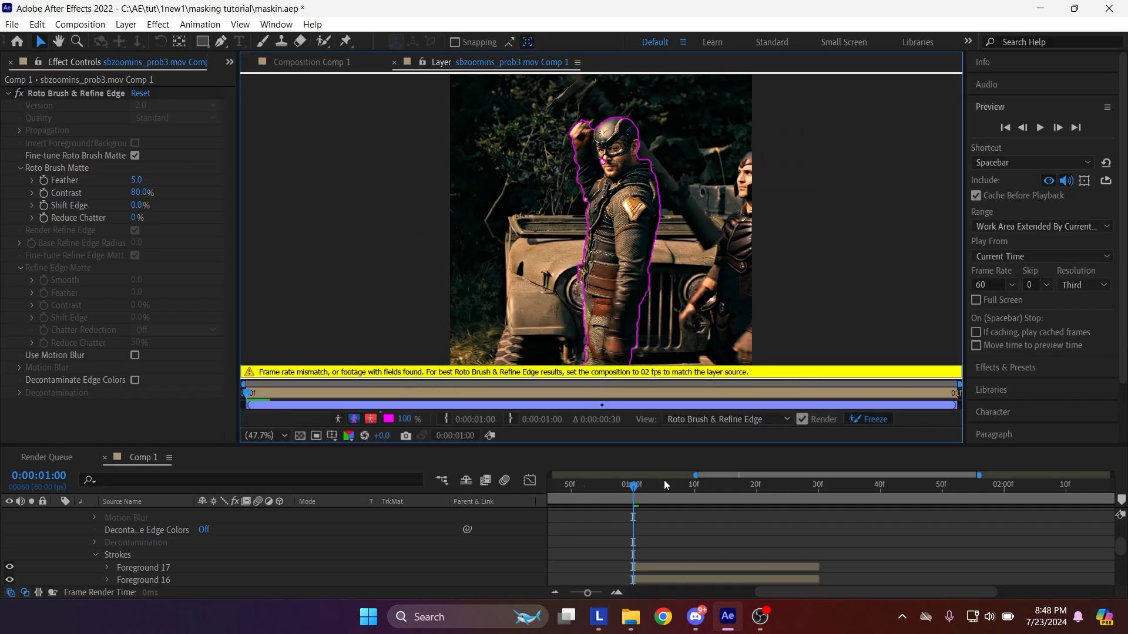
# - Collapse the rotoscoped layer's properties, close its layer view and scrub the composition from 0:00:01:00 to the layer's end
pyautogui.scroll(6, 664, 551)
pyautogui.click(664, 527)
pyautogui.press('u')
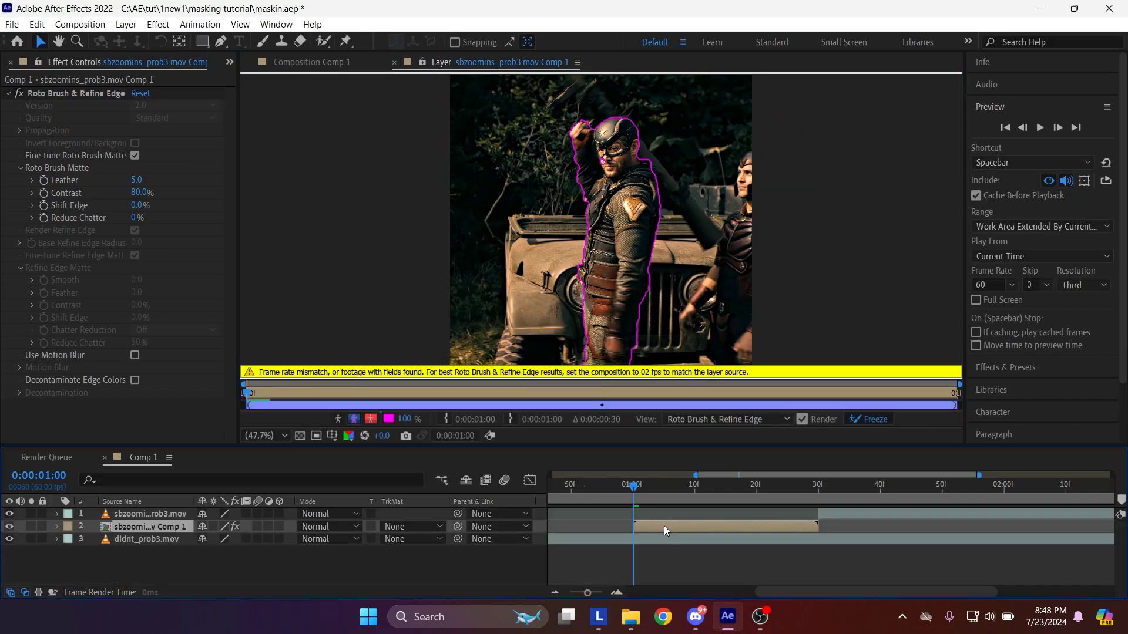
pyautogui.click(671, 552)
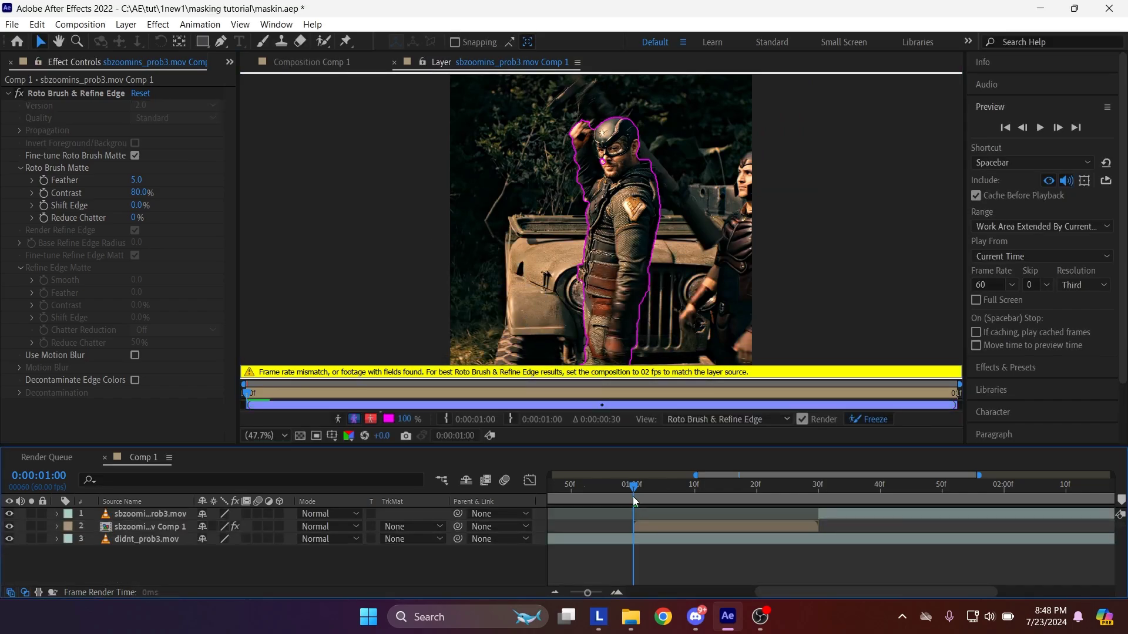
pyautogui.click(393, 61)
pyautogui.hscroll(-5, 675, 589)
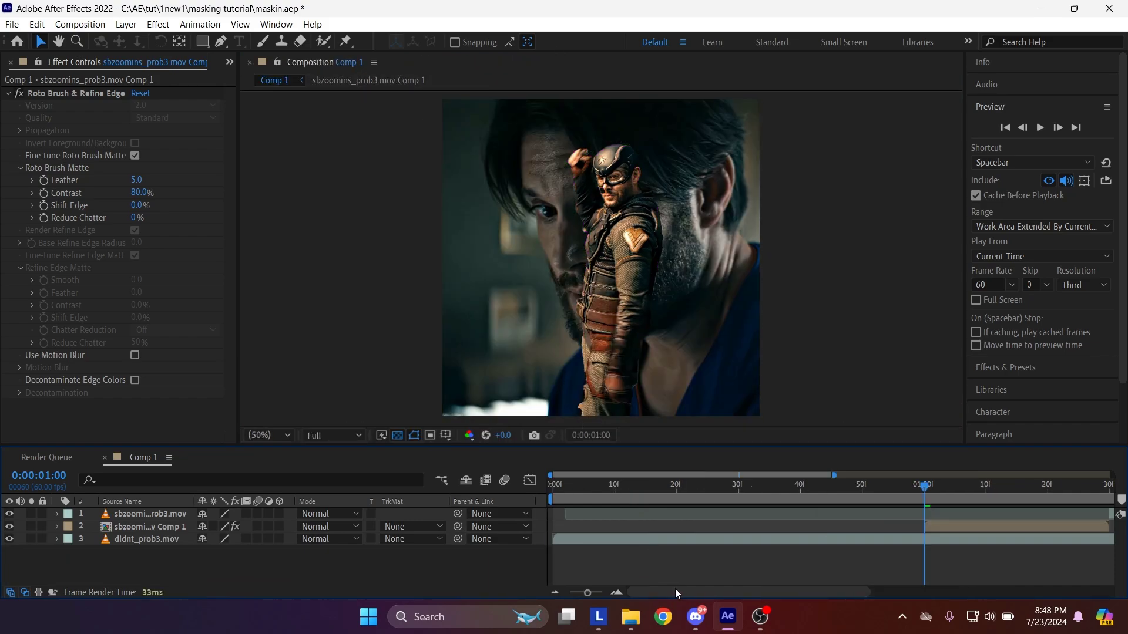
pyautogui.hscroll(6, 1017, 583)
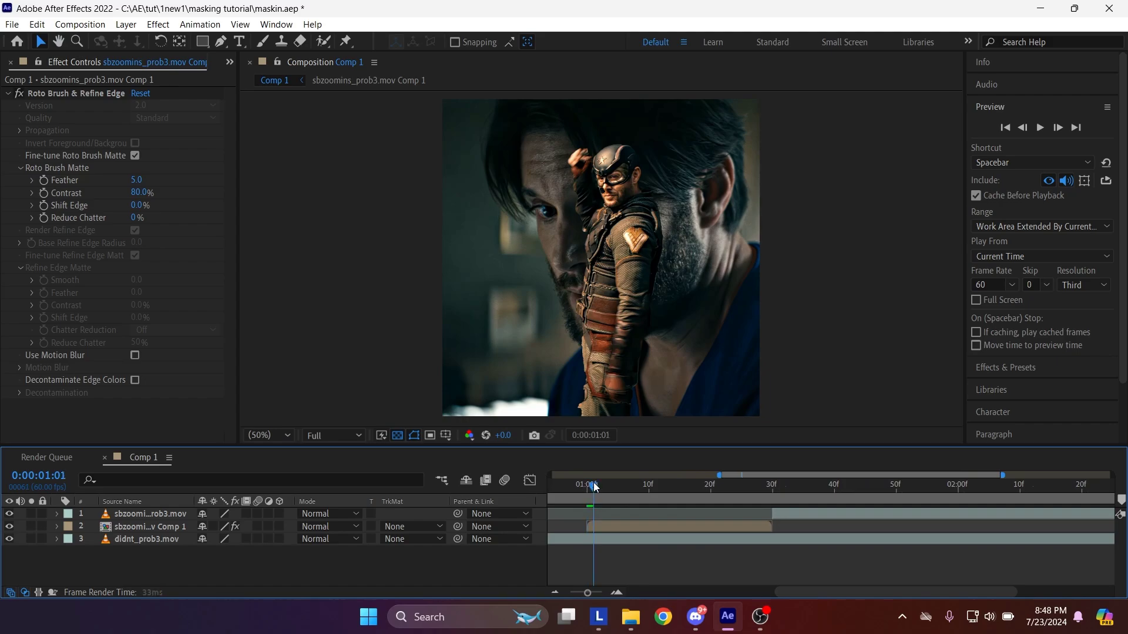
pyautogui.moveTo(594, 487); pyautogui.dragTo(773, 509)
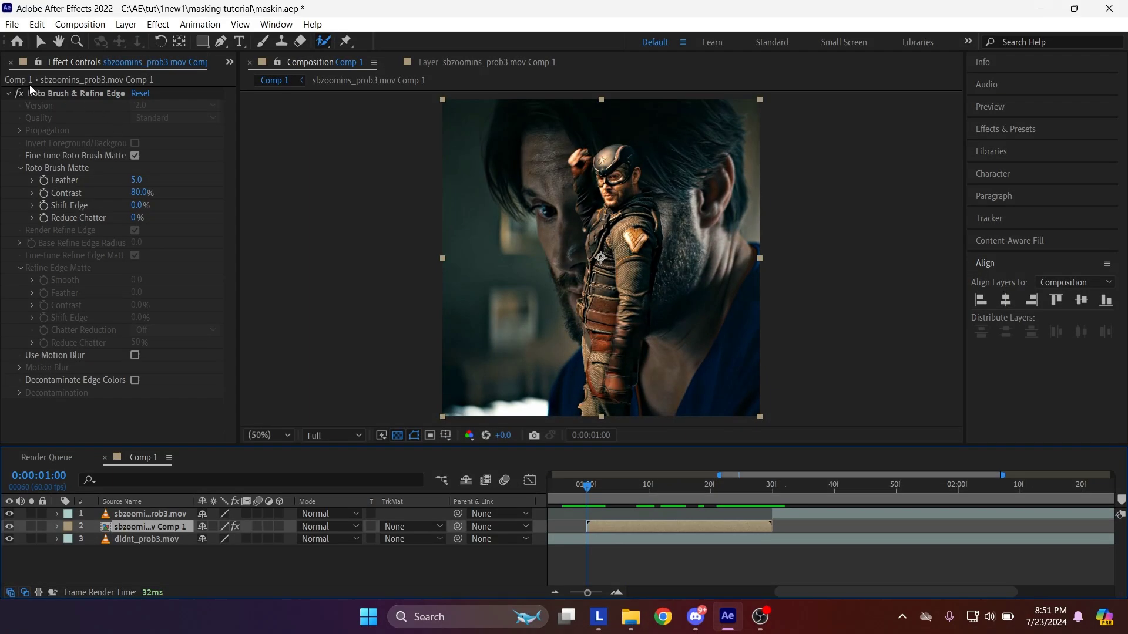
# - Close the effect controls and start a Position keyframe on the cut-out layer at 0:00:01:00
pyautogui.click(11, 63)
pyautogui.press('v')
pyautogui.press('s')
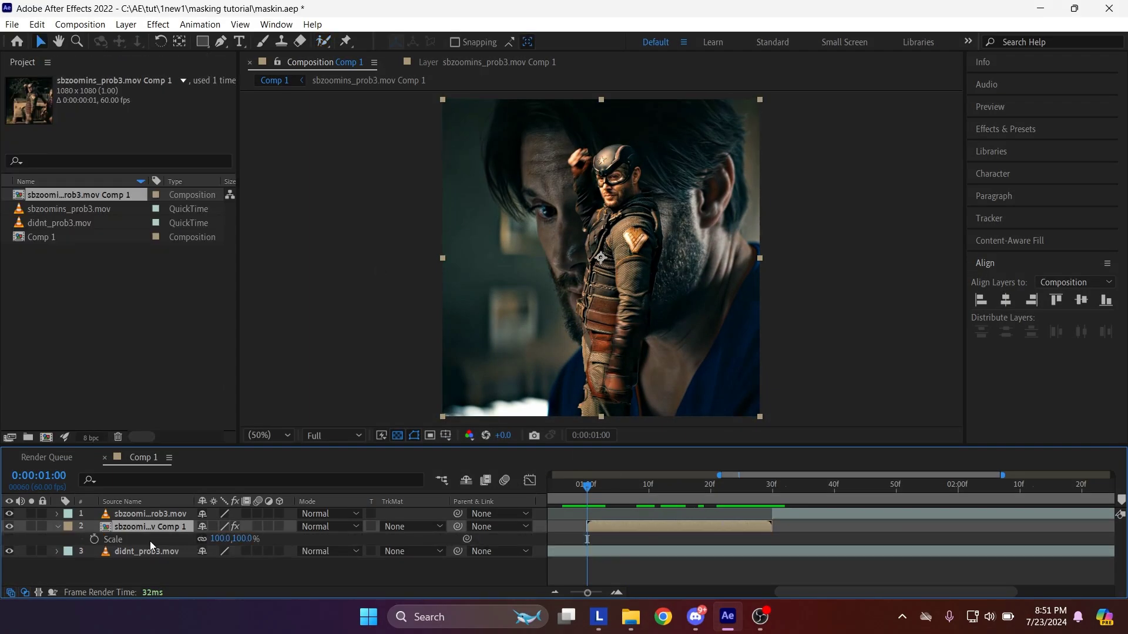
pyautogui.press('p')
pyautogui.click(94, 539)
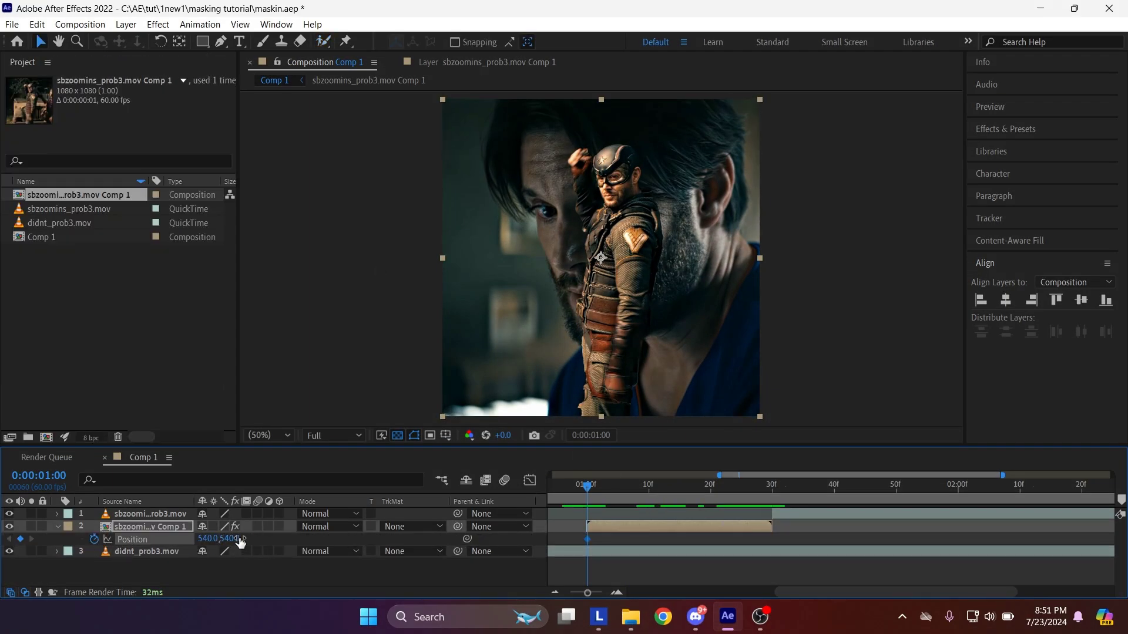
# - Move the cut-out below the frame at 0:00:01:00 by setting its Y position to about 1567
pyautogui.moveTo(240, 542); pyautogui.dragTo(812, 633)
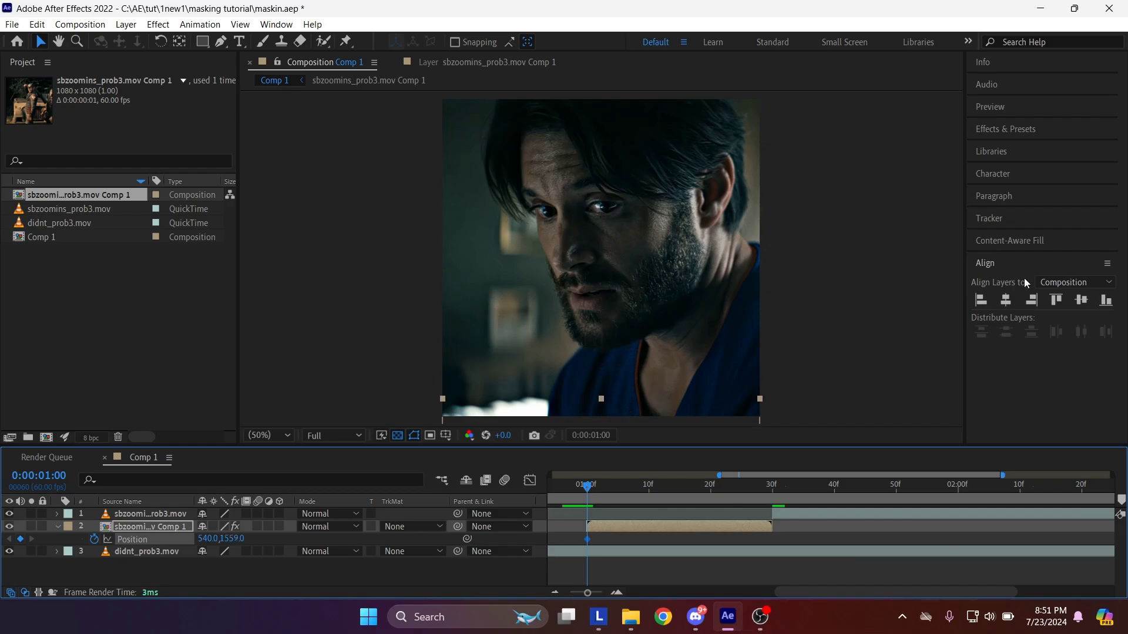
pyautogui.click(1056, 300)
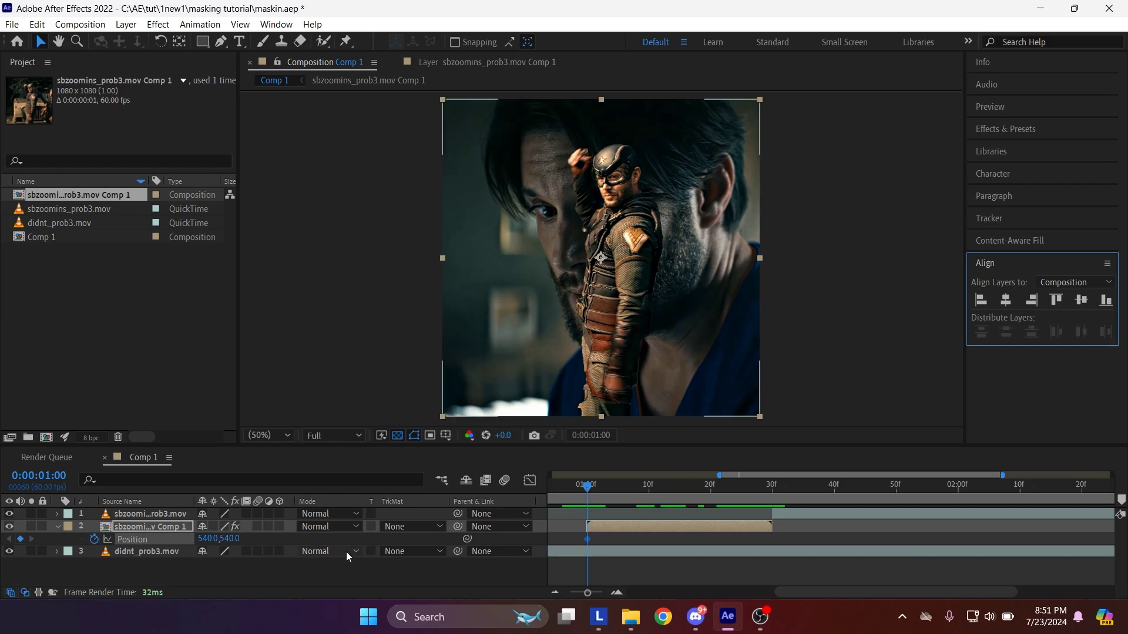
pyautogui.click(242, 545)
pyautogui.moveTo(242, 543); pyautogui.dragTo(902, 594)
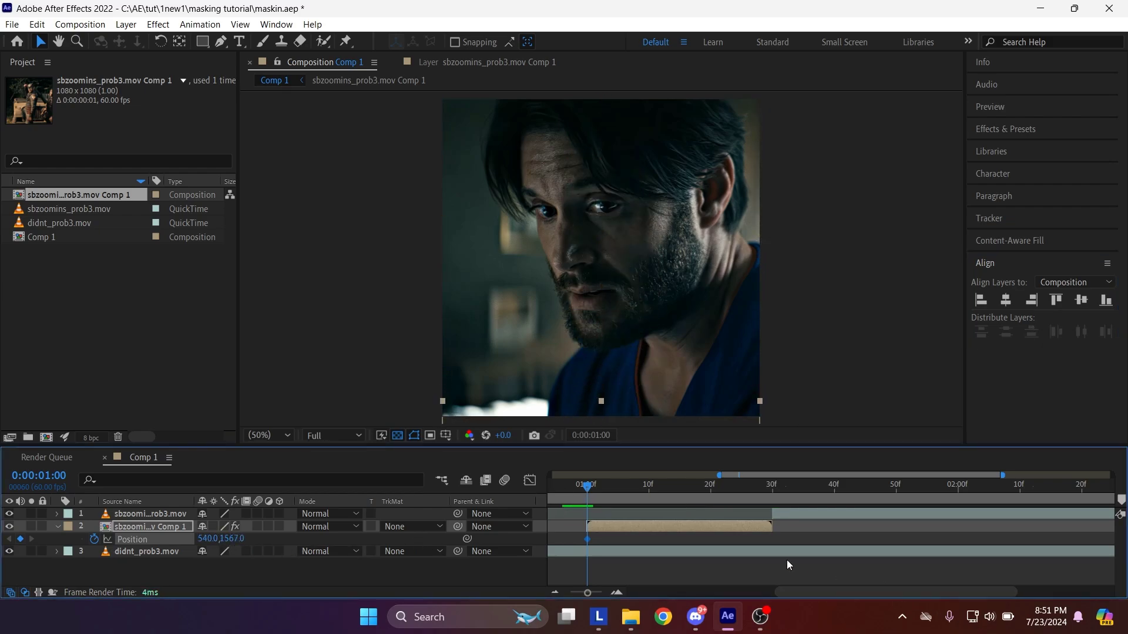
# - Add a second Position keyframe on the cut-out layer at 0:00:01:29 with Y set to 540
pyautogui.click(682, 567)
pyautogui.moveTo(664, 495); pyautogui.dragTo(767, 503)
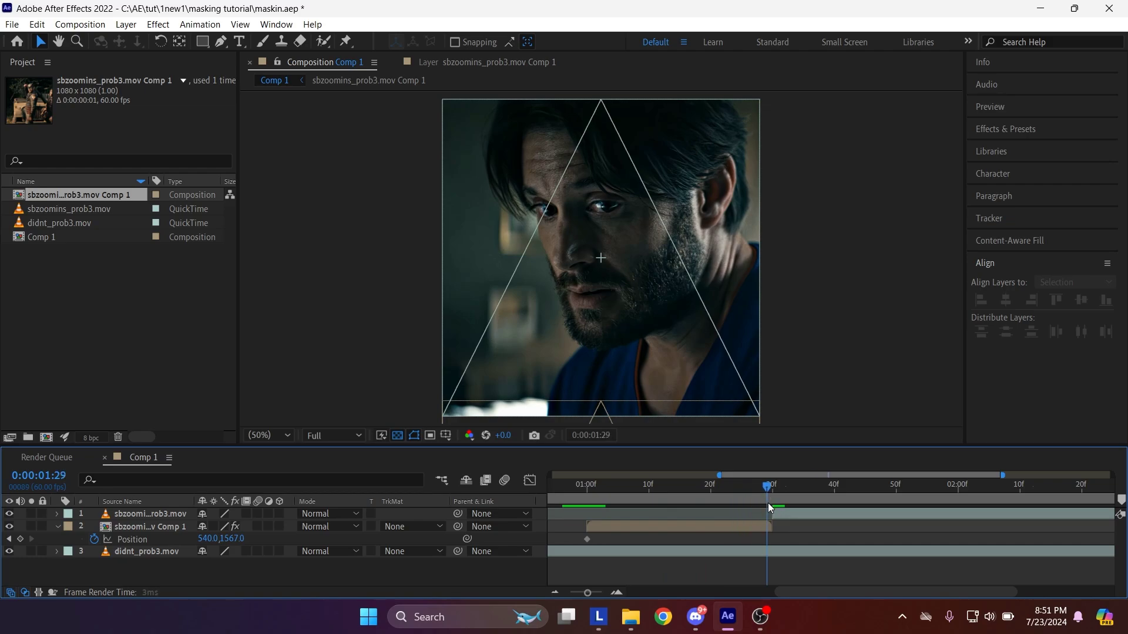
pyautogui.click(759, 528)
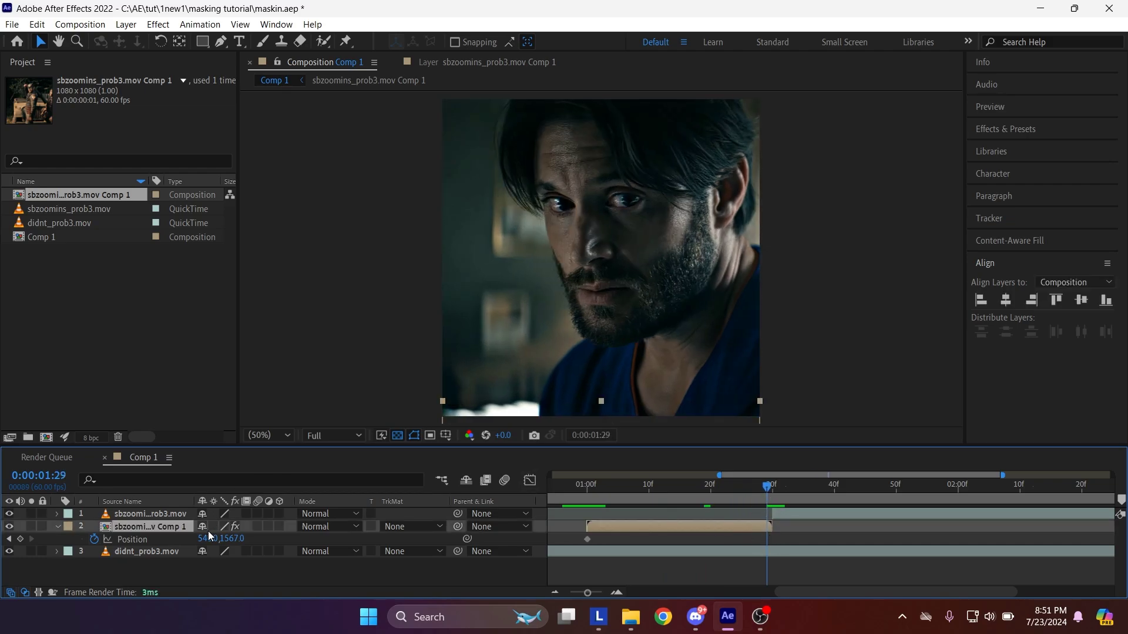
pyautogui.moveTo(235, 539); pyautogui.dragTo(117, 241)
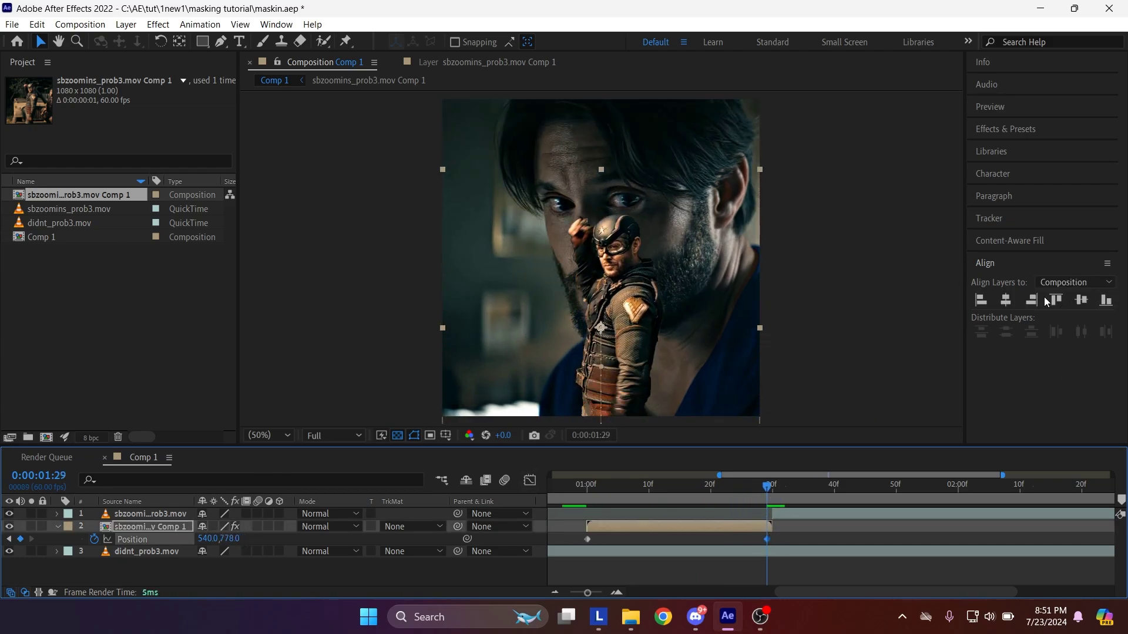
pyautogui.click(1079, 301)
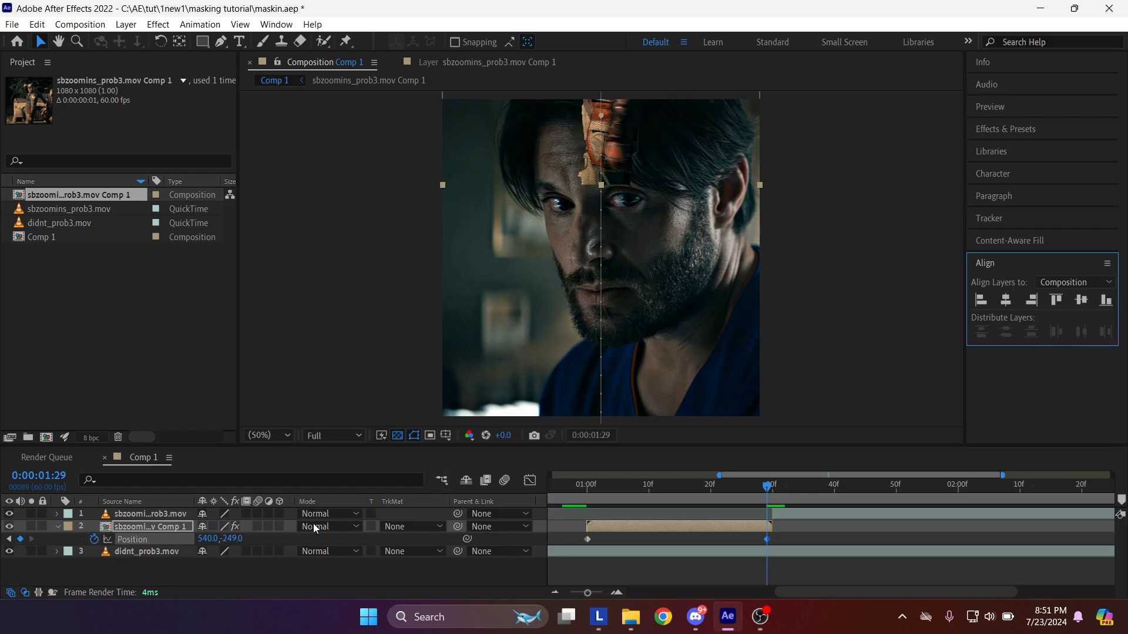
pyautogui.moveTo(229, 539)
pyautogui.mouseDown()
pyautogui.moveTo(343, 553)
pyautogui.moveTo(229, 540)
pyautogui.mouseUp()
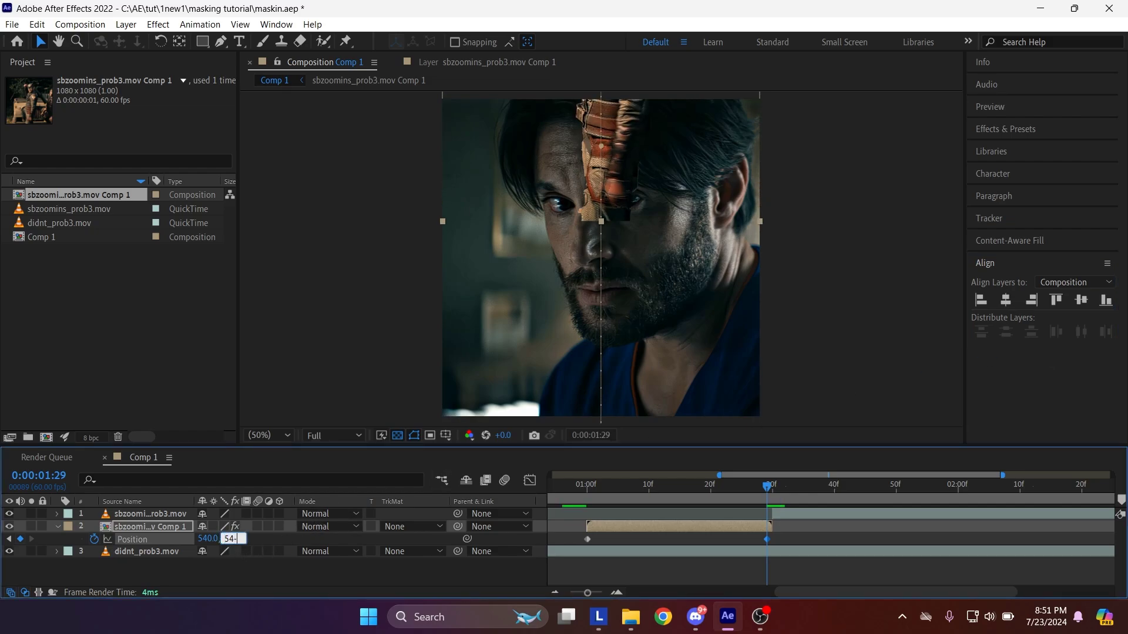
pyautogui.click(235, 539)
pyautogui.write('540')
pyautogui.press('Return')
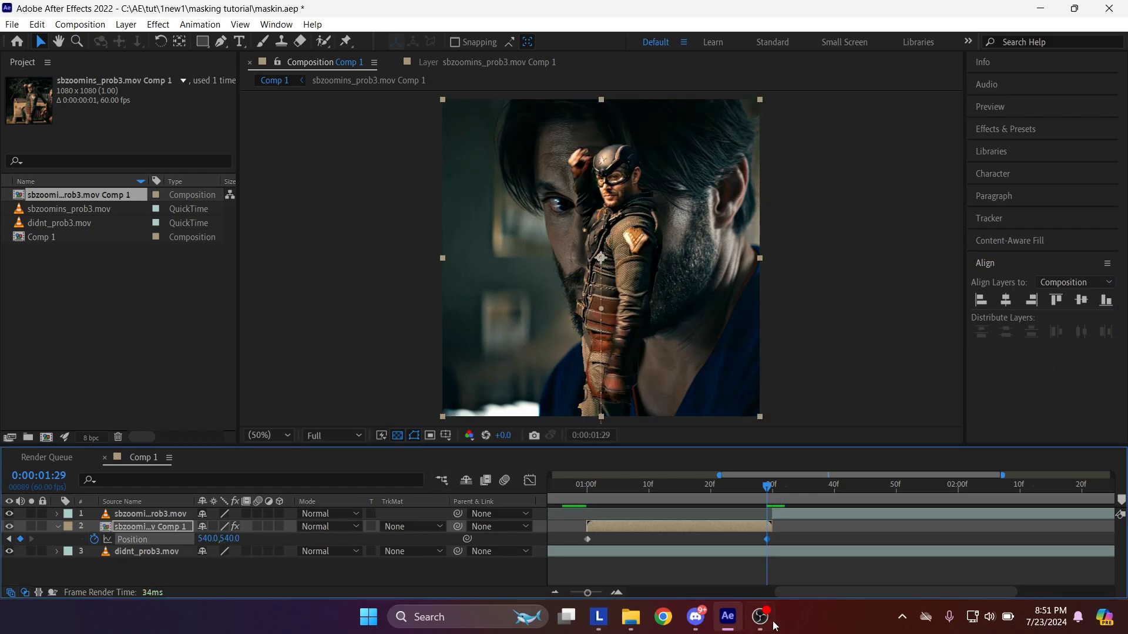
# - Place the second Position keyframe at the layer's end, 0:00:01:30, and apply Easy Ease to both keyframes
pyautogui.moveTo(766, 540); pyautogui.dragTo(572, 553)
pyautogui.press('F9')
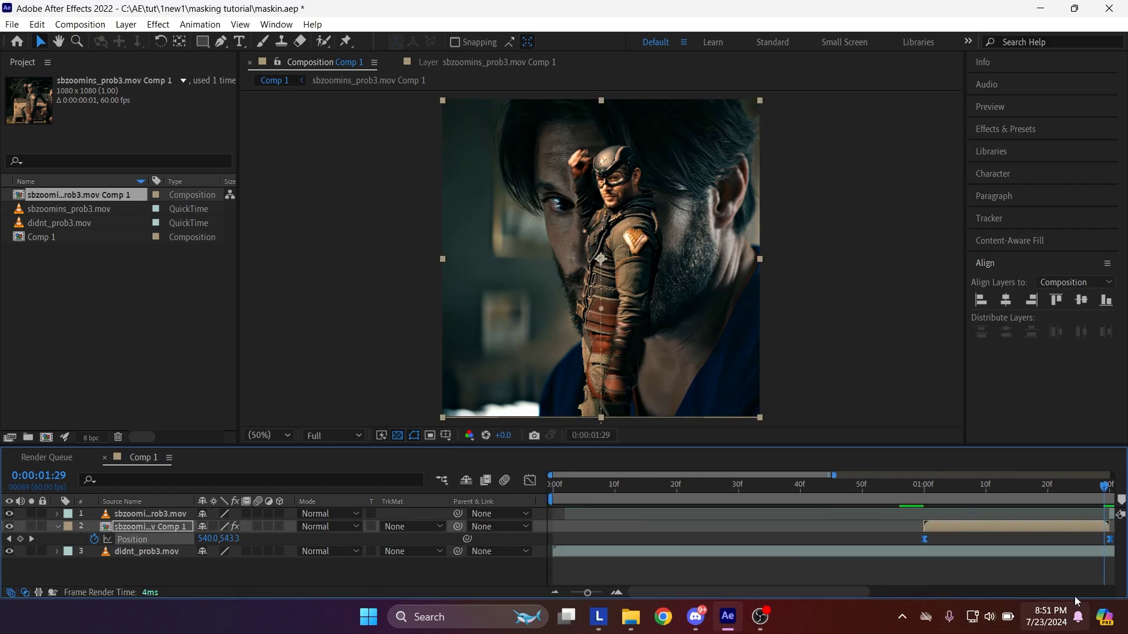
pyautogui.moveTo(1042, 568); pyautogui.dragTo(705, 561)
pyautogui.press('space')
pyautogui.click(745, 571)
pyautogui.hotkey('ctrl', 'z')
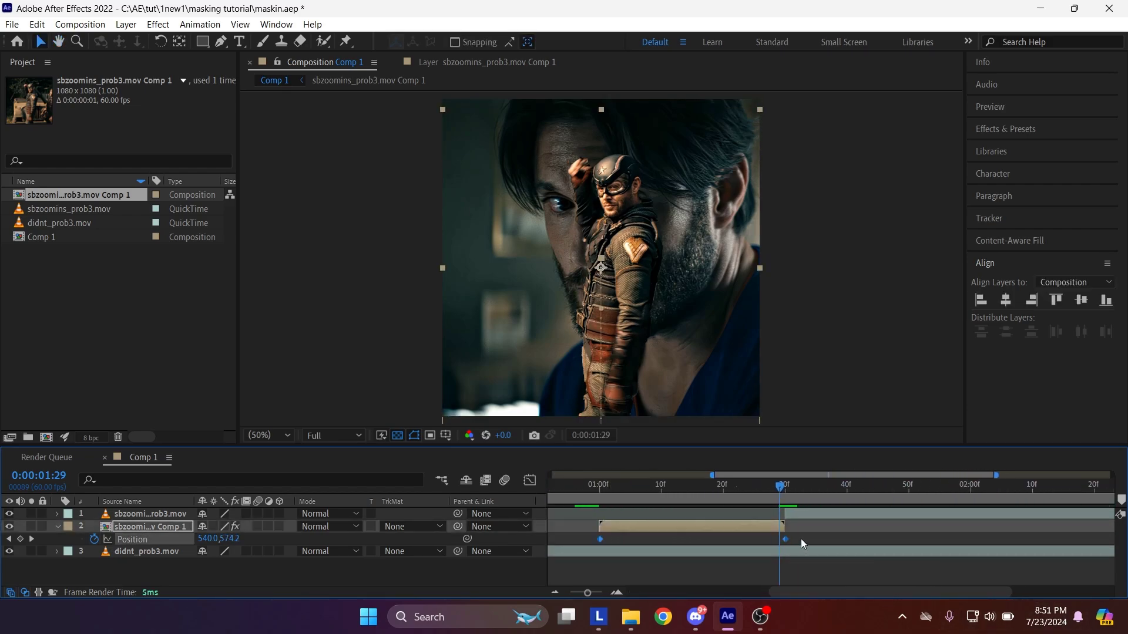
pyautogui.moveTo(801, 538); pyautogui.dragTo(587, 548)
pyautogui.press('F9')
pyautogui.click(735, 570)
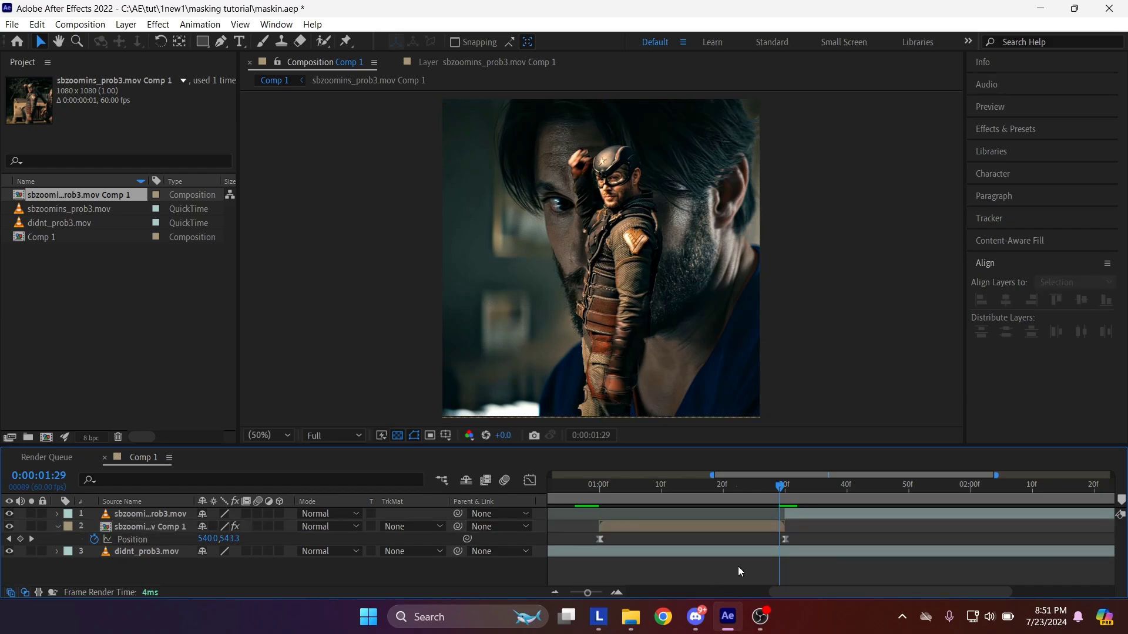
# - Collapse the cut-out layer's properties, scrub through its upward move and return to the layer's start
pyautogui.click(744, 528)
pyautogui.press('u')
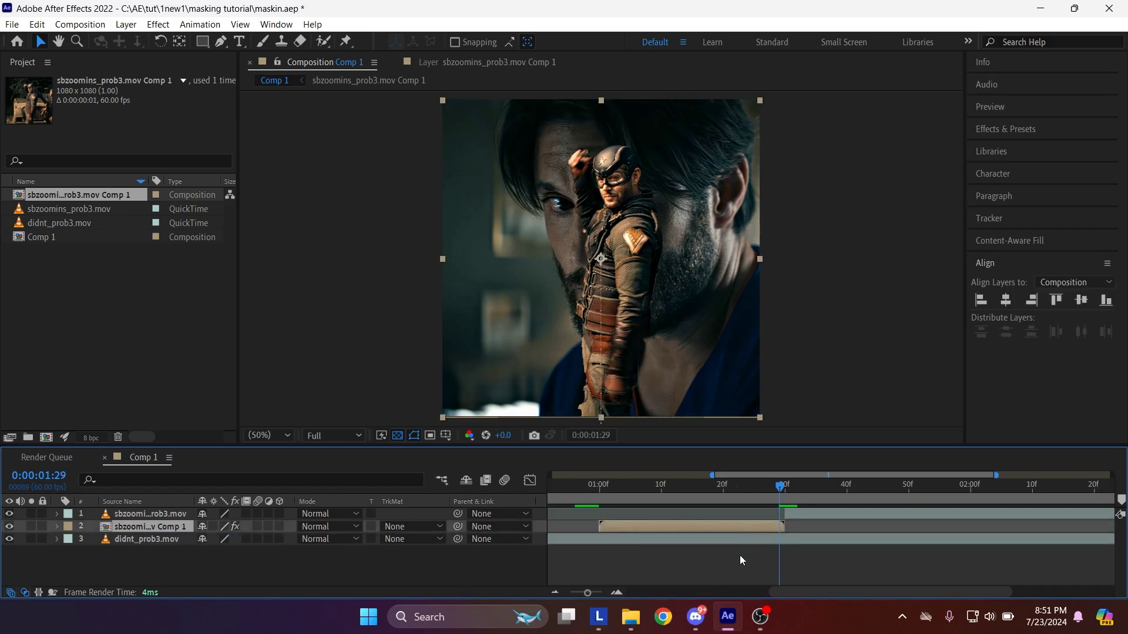
pyautogui.moveTo(589, 490); pyautogui.dragTo(739, 526)
pyautogui.press('i')
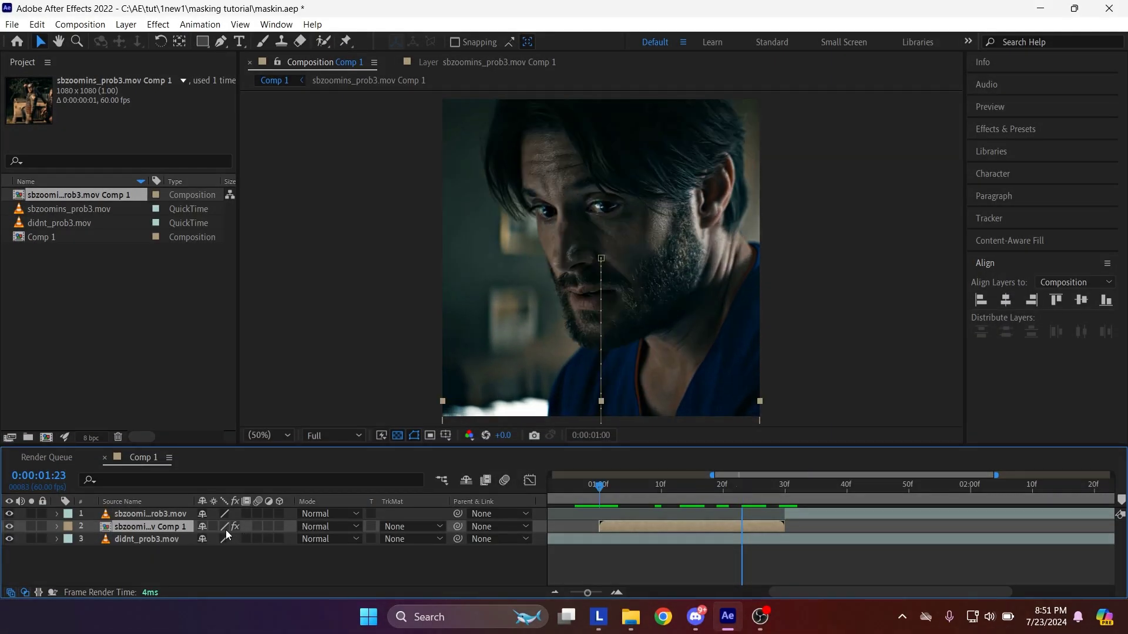
# - Reshape the cut-out's Position speed graph into a smooth bell curve by lengthening both keyframes' influence handles, and close the Graph Editor
pyautogui.press('p')
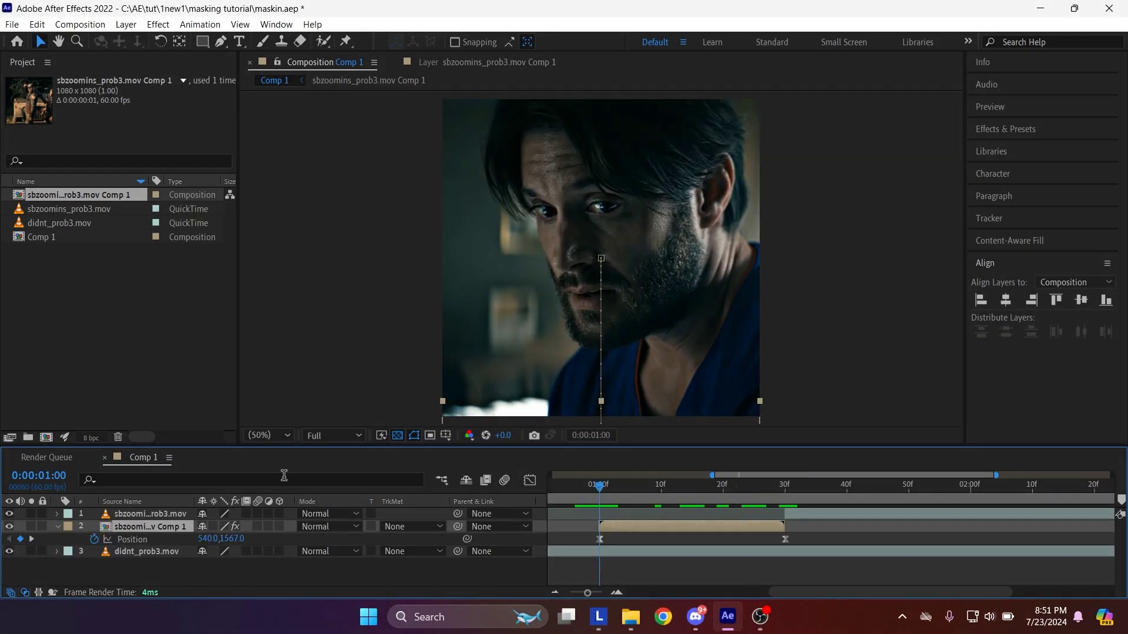
pyautogui.click(529, 480)
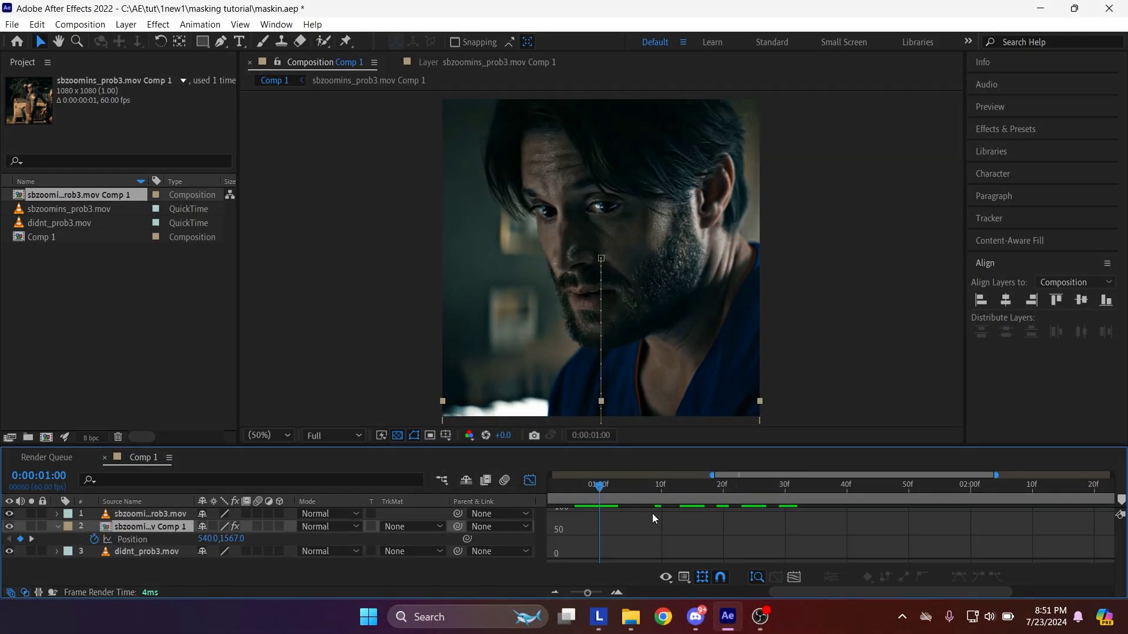
pyautogui.click(169, 540)
pyautogui.moveTo(607, 559); pyautogui.dragTo(611, 558)
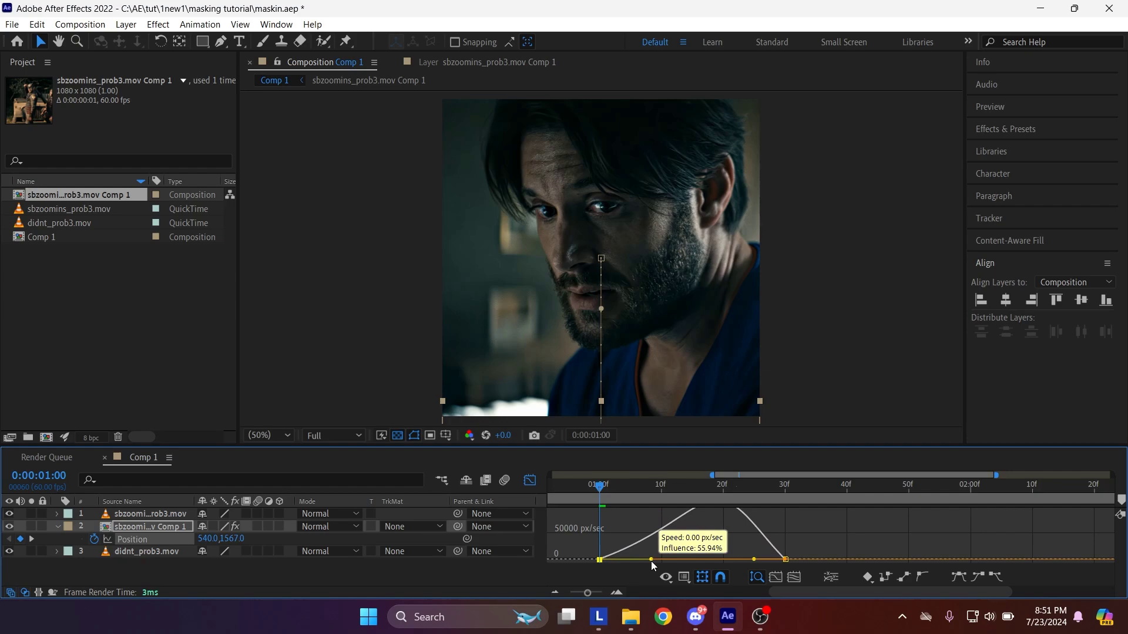
pyautogui.moveTo(652, 565); pyautogui.dragTo(653, 563)
pyautogui.moveTo(592, 486); pyautogui.dragTo(645, 496)
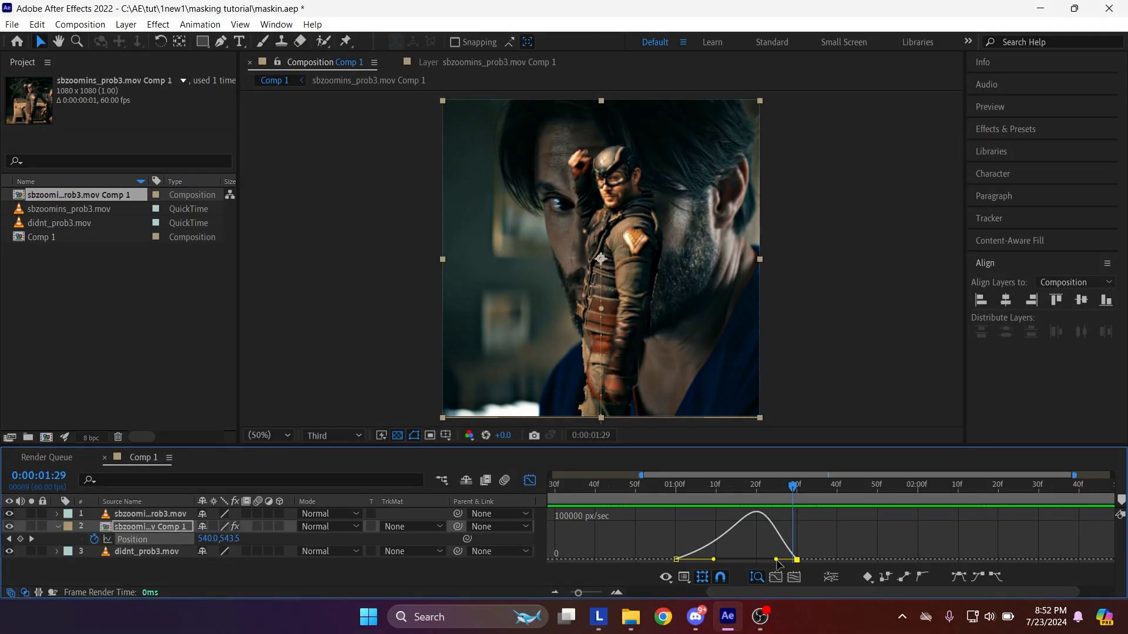
pyautogui.moveTo(777, 561); pyautogui.dragTo(768, 561)
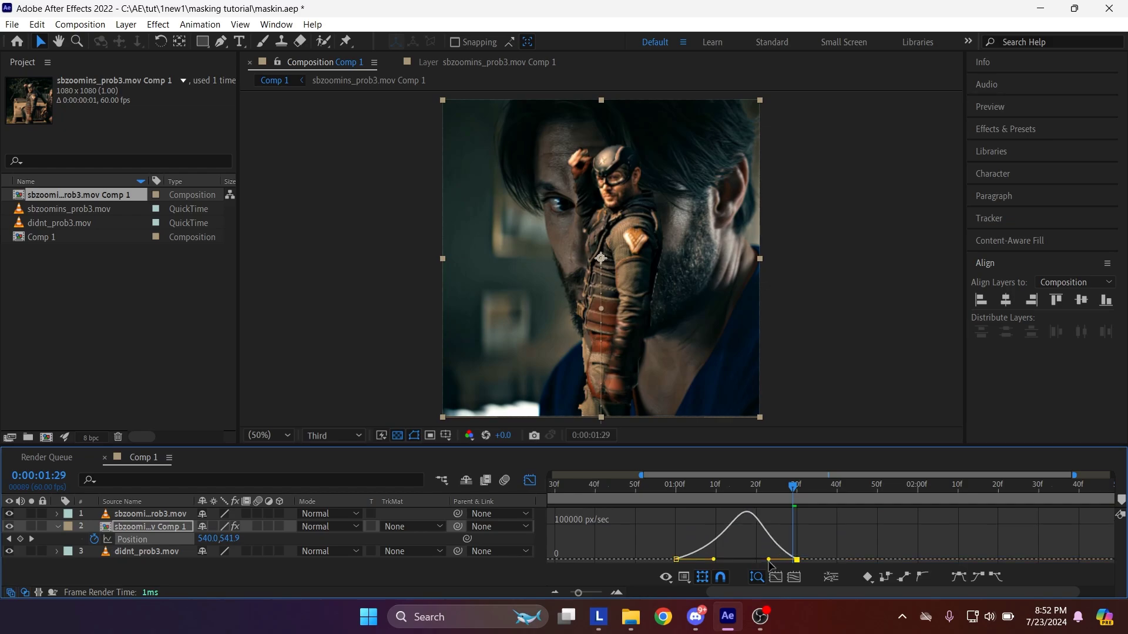
pyautogui.click(530, 481)
# - Play back the transition from 0:00:00:53, and select the second clip with the current time at its start, 0:00:01:30
pyautogui.click(650, 492)
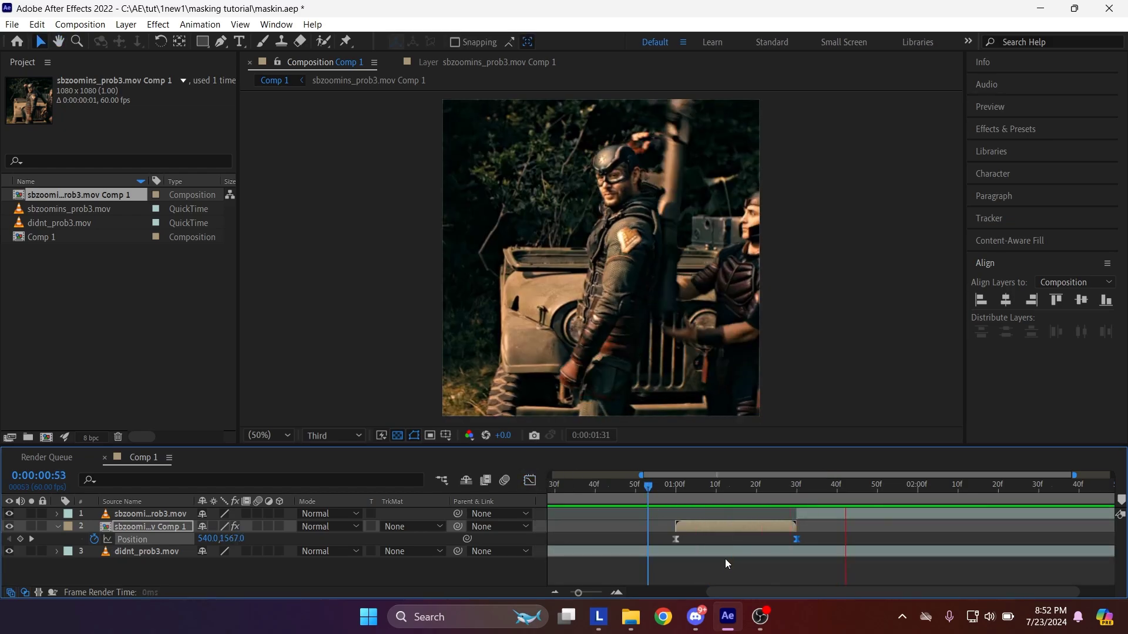
pyautogui.press('k')
pyautogui.click(732, 564)
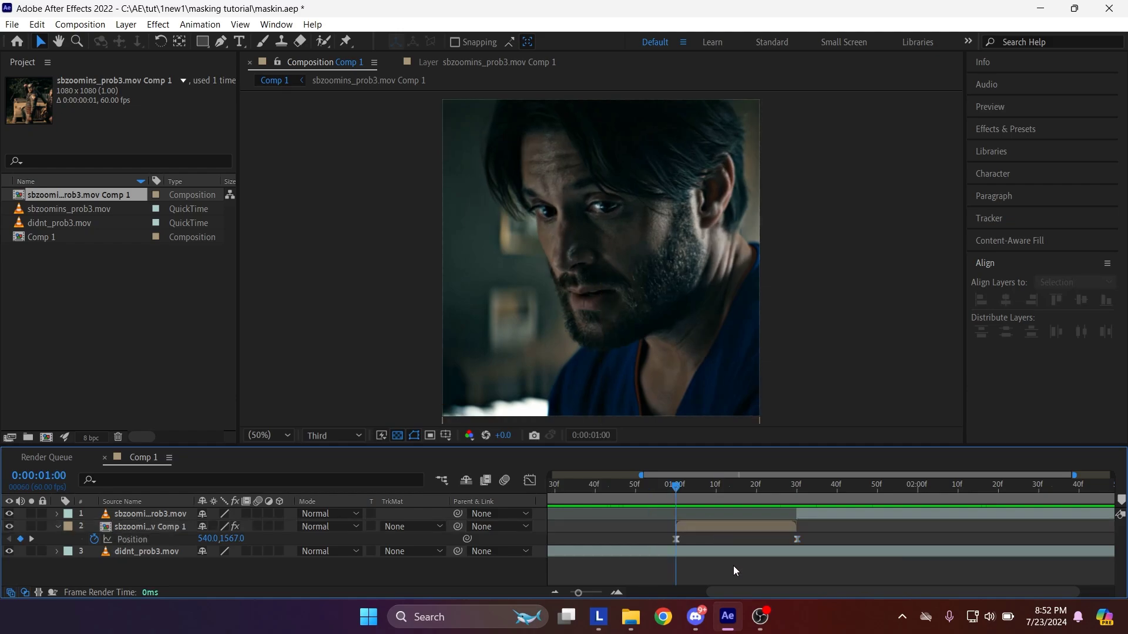
pyautogui.click(813, 515)
pyautogui.press('k')
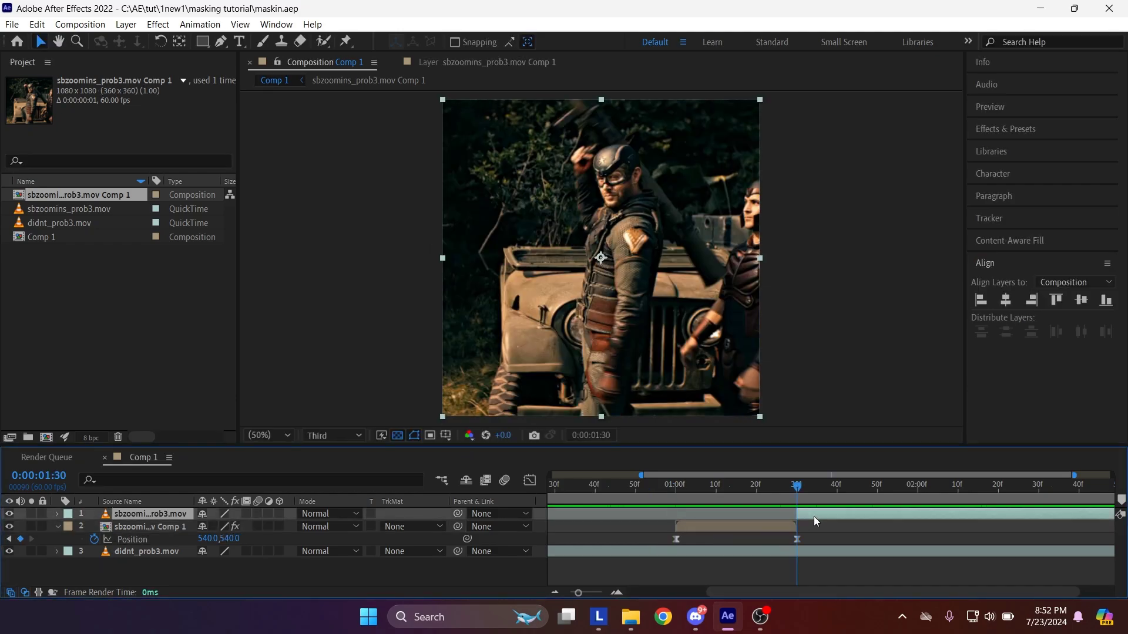
pyautogui.rightClick(801, 241)
pyautogui.moveTo(831, 258)
pyautogui.click(738, 344)
pyautogui.hotkey('ctrl', 'z')
# - Add an adjustment layer above the clips and trim its start to 0:00:01:30
pyautogui.rightClick(792, 248)
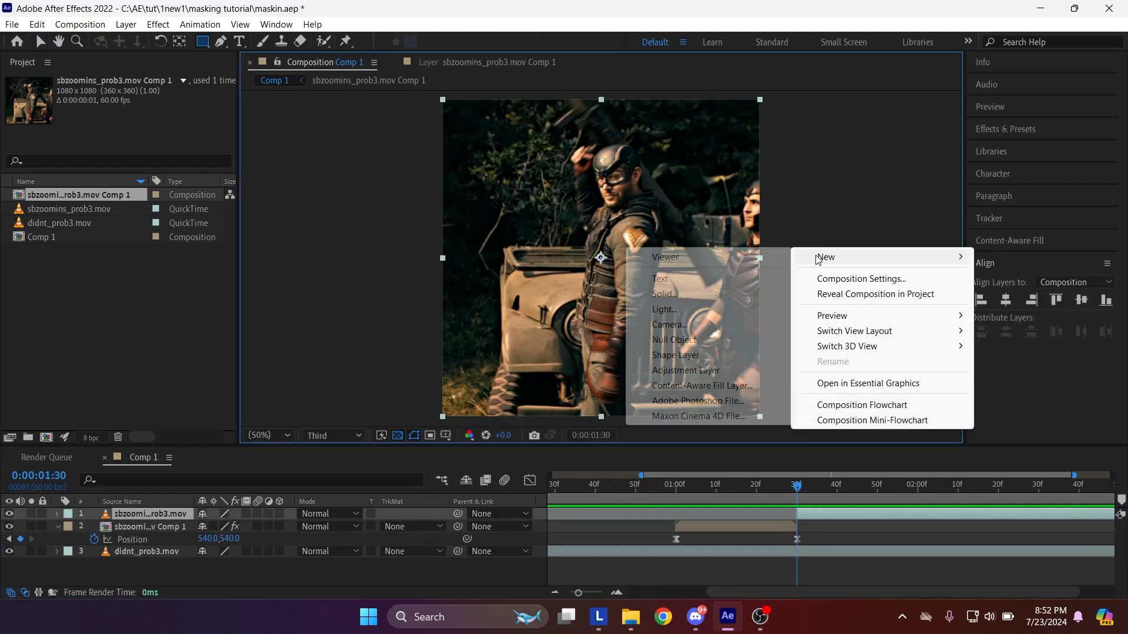
pyautogui.click(686, 371)
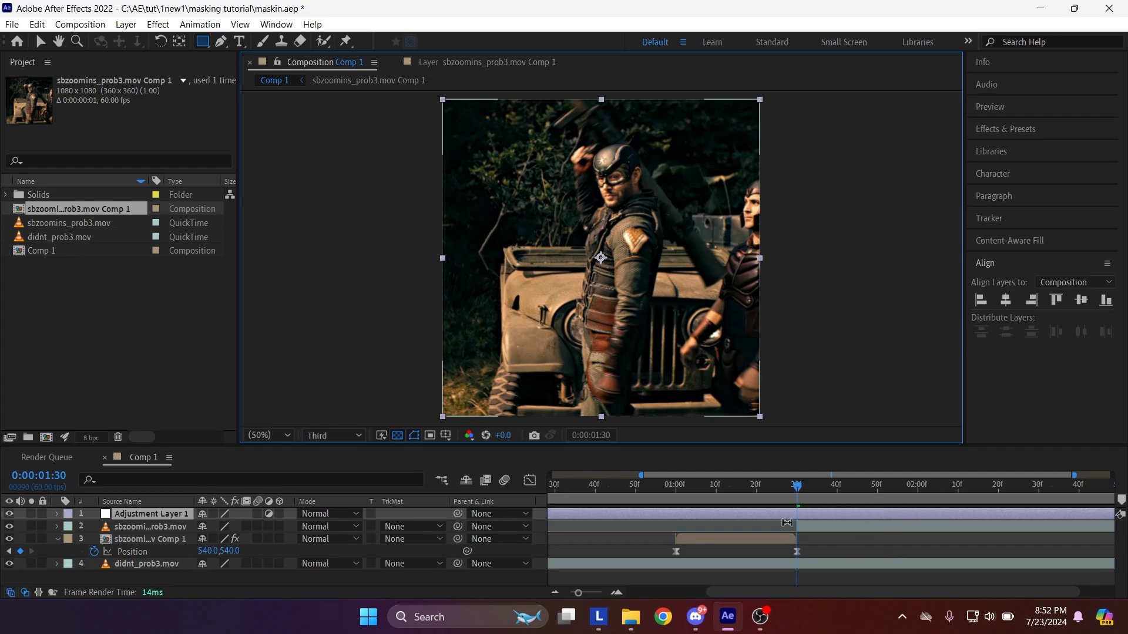
pyautogui.hotkey('alt', '[')
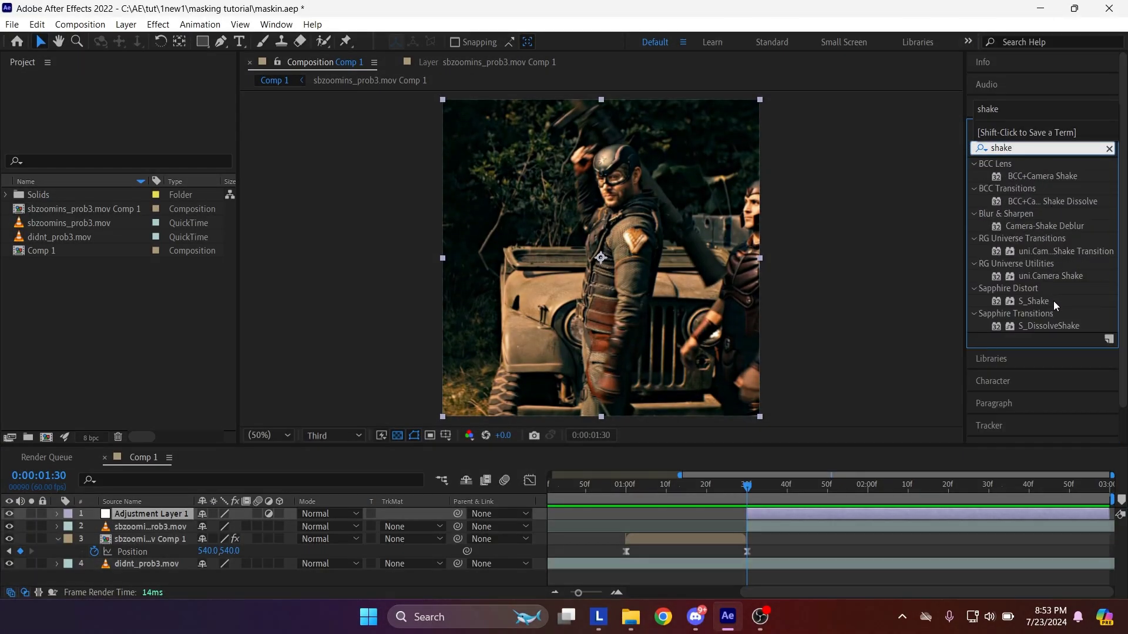
# - Apply the S_Shake effect to the adjustment layer, split the layer at 0:00:01:40 and delete the remainder
pyautogui.moveTo(948, 431); pyautogui.dragTo(801, 520)
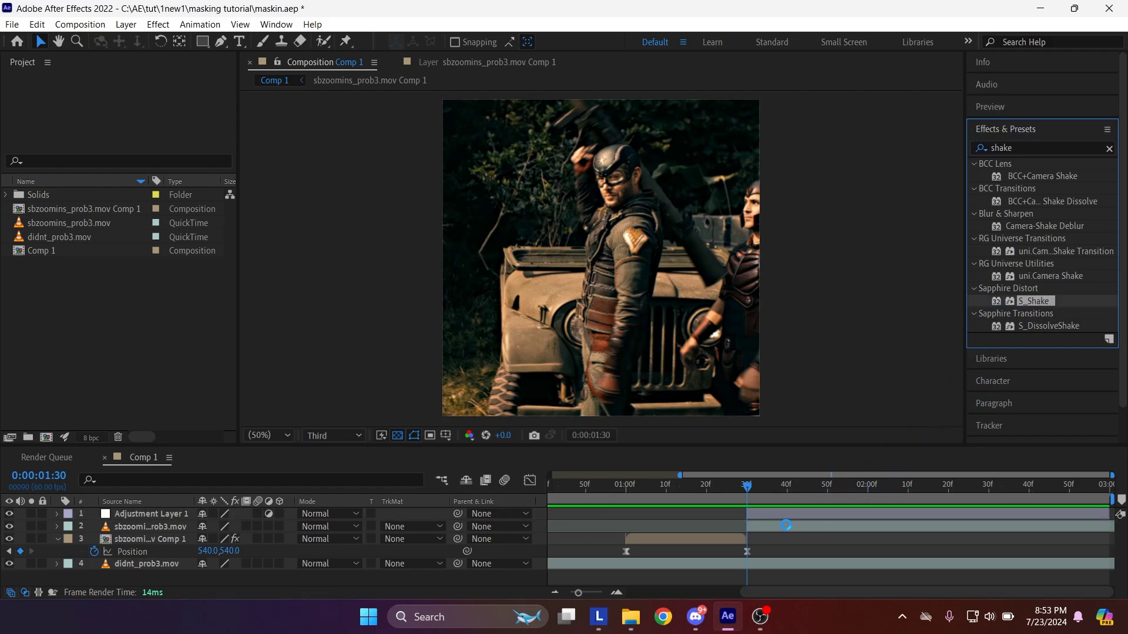
pyautogui.click(784, 486)
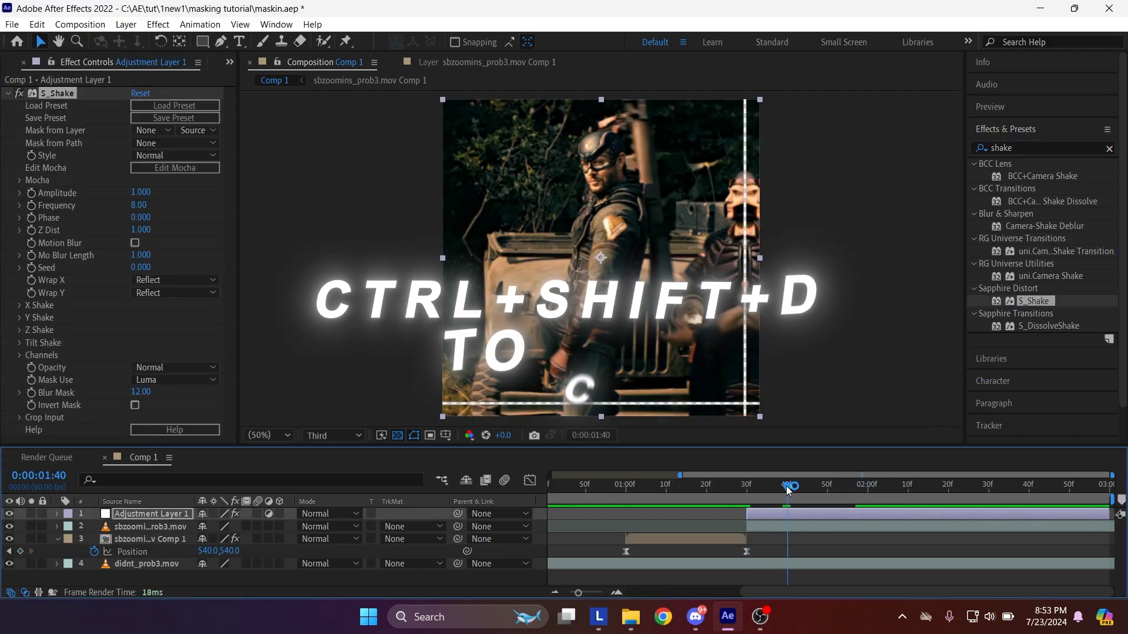
pyautogui.hotkey('ctrl', 'shift', 'd')
pyautogui.press('Delete')
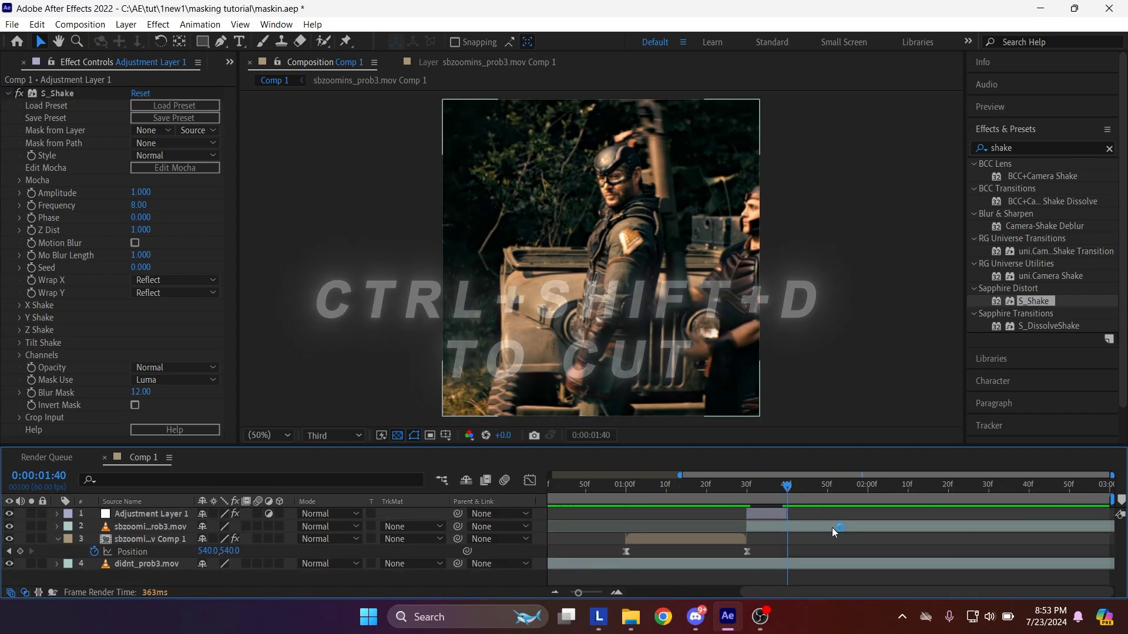
# - Select the adjustment layer, go to its start at 0:00:01:30 and inspect the shaken section up to 0:00:01:33
pyautogui.click(759, 515)
pyautogui.press('i')
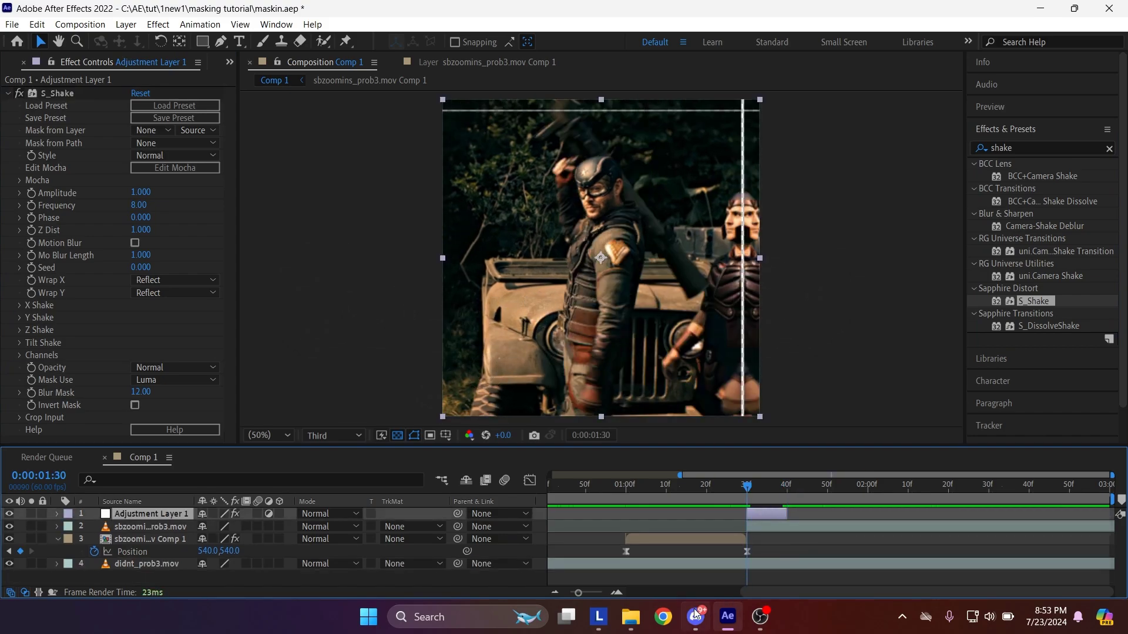
pyautogui.click(617, 592)
pyautogui.click(616, 592)
pyautogui.moveTo(888, 558); pyautogui.dragTo(689, 549)
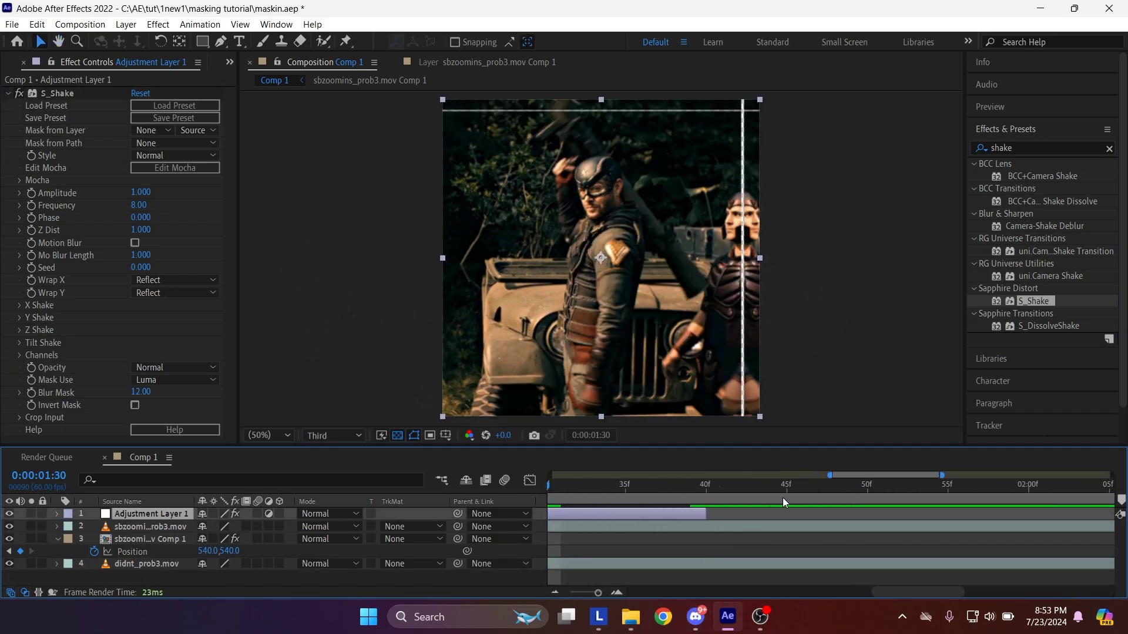
pyautogui.moveTo(875, 476); pyautogui.dragTo(948, 484)
pyautogui.hscroll(-4, 769, 544)
pyautogui.click(555, 592)
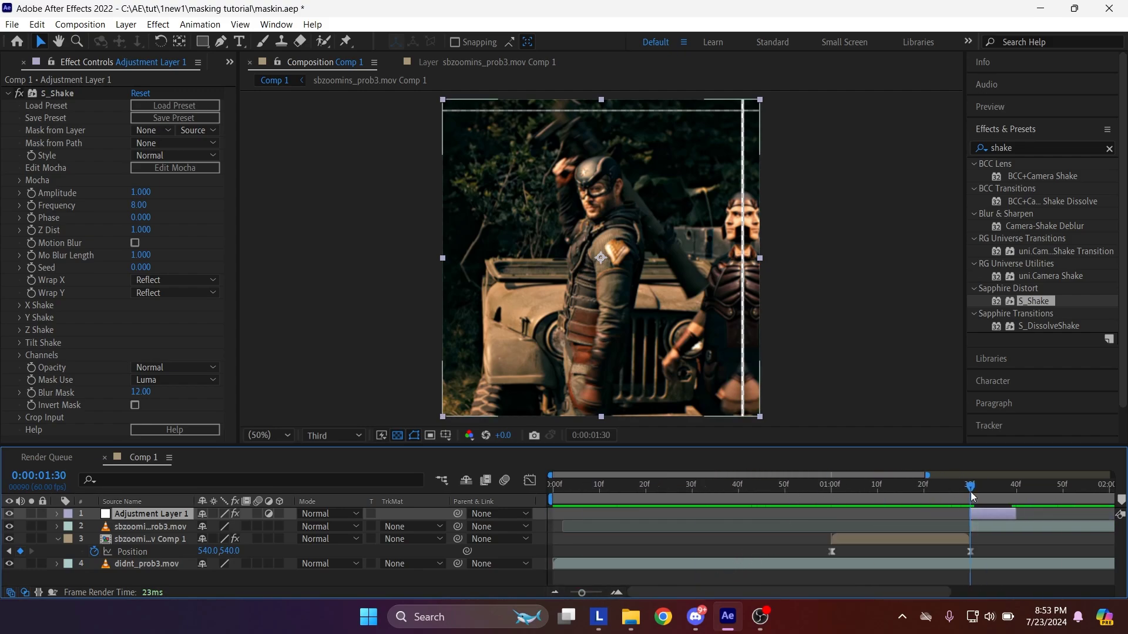
pyautogui.moveTo(885, 514); pyautogui.dragTo(608, 509)
pyautogui.click(708, 488)
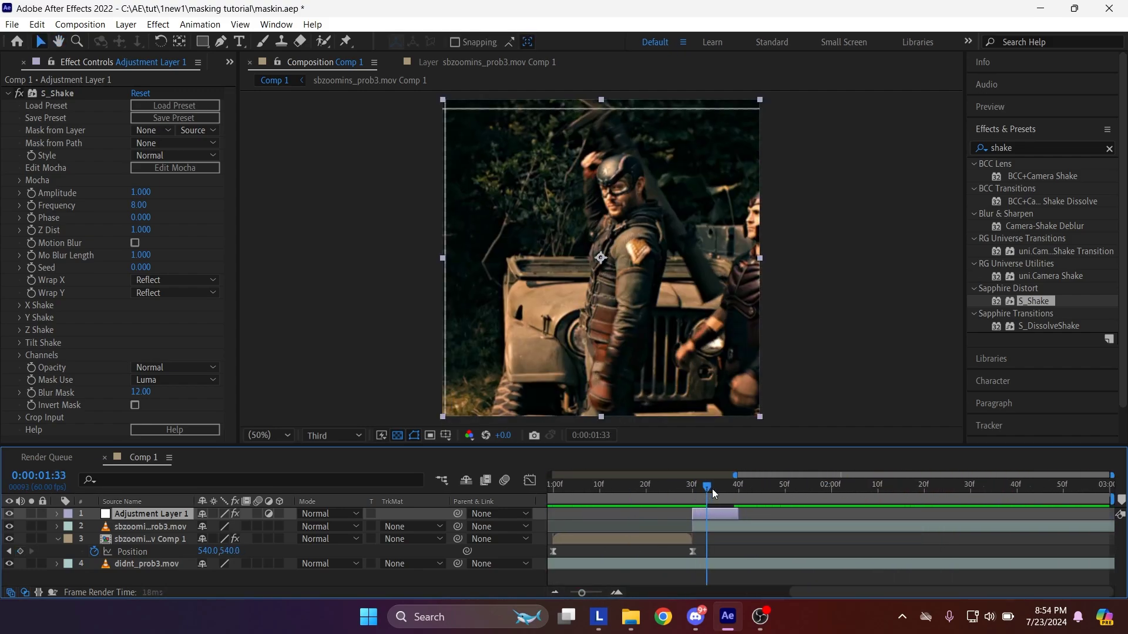
# - Split the second clip at 0:00:02:14
pyautogui.moveTo(813, 477); pyautogui.dragTo(894, 491)
pyautogui.click(903, 531)
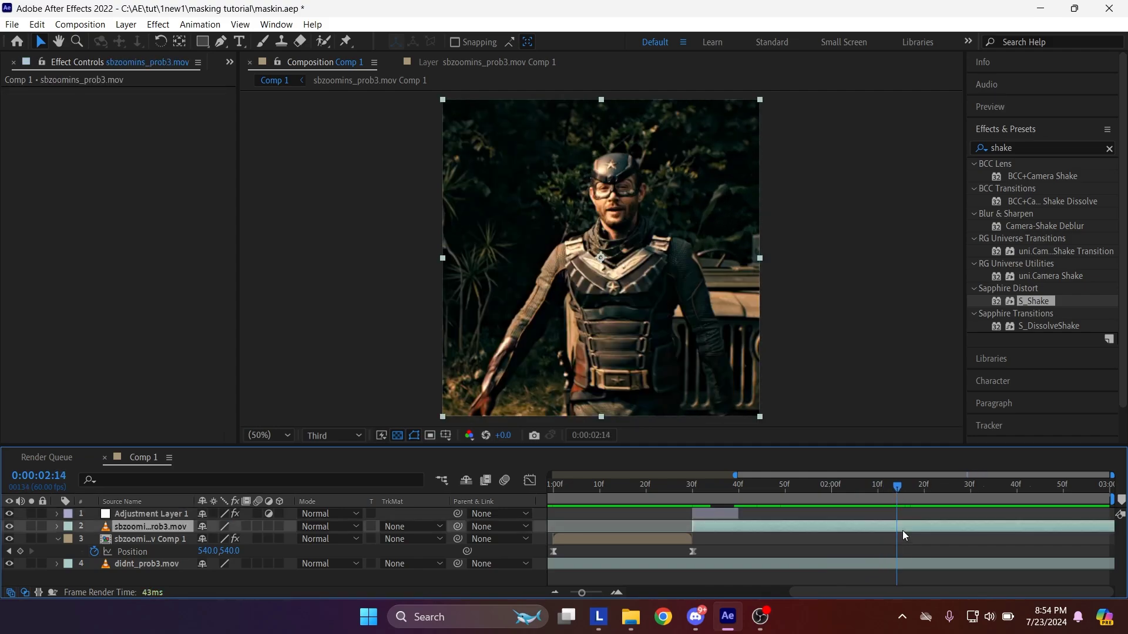
pyautogui.hotkey('ctrl', 'shift', 'd')
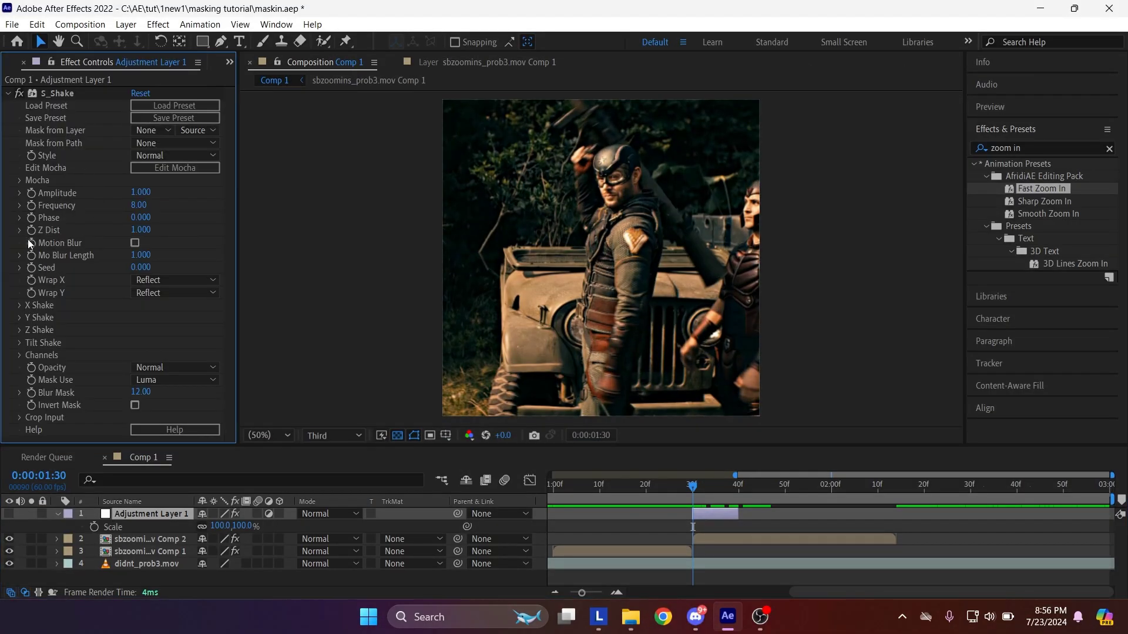
# - Collapse the adjustment layer's Scale property and open the S_Shake Amplitude value for editing
pyautogui.press('s')
pyautogui.click(137, 193)
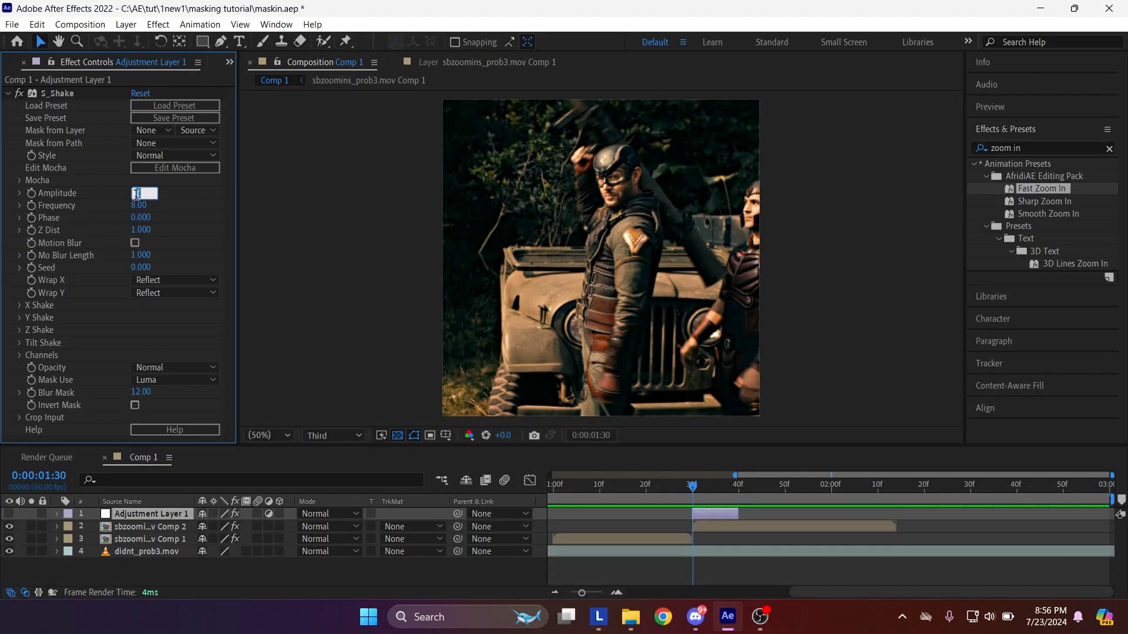